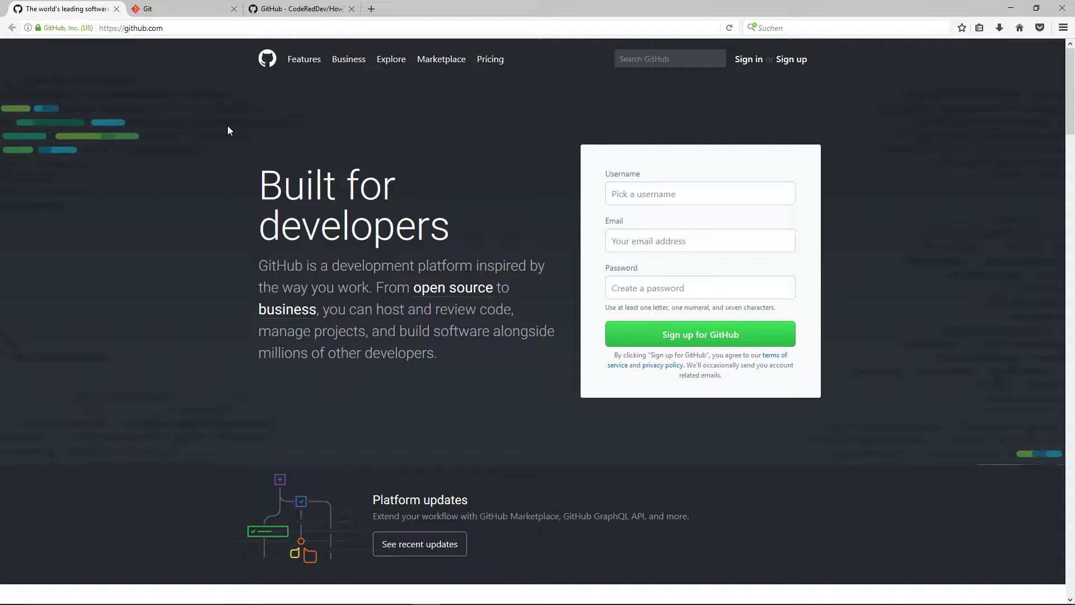
# Step: Look over the account fields on GitHub's sign-up page, and bring up the already open Git website
pyautogui.click(791, 59)
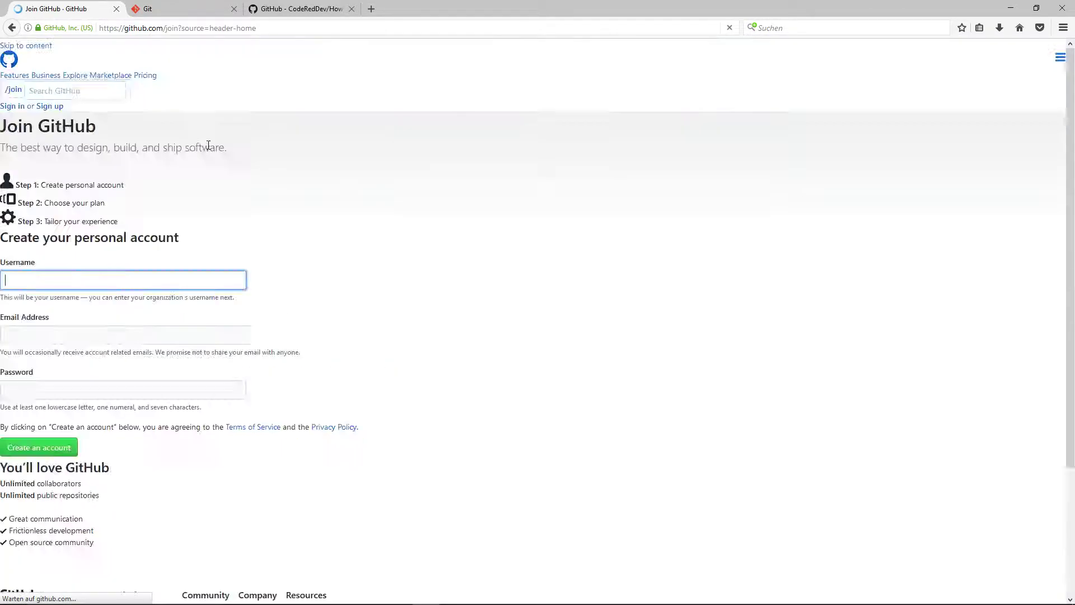
pyautogui.click(477, 313)
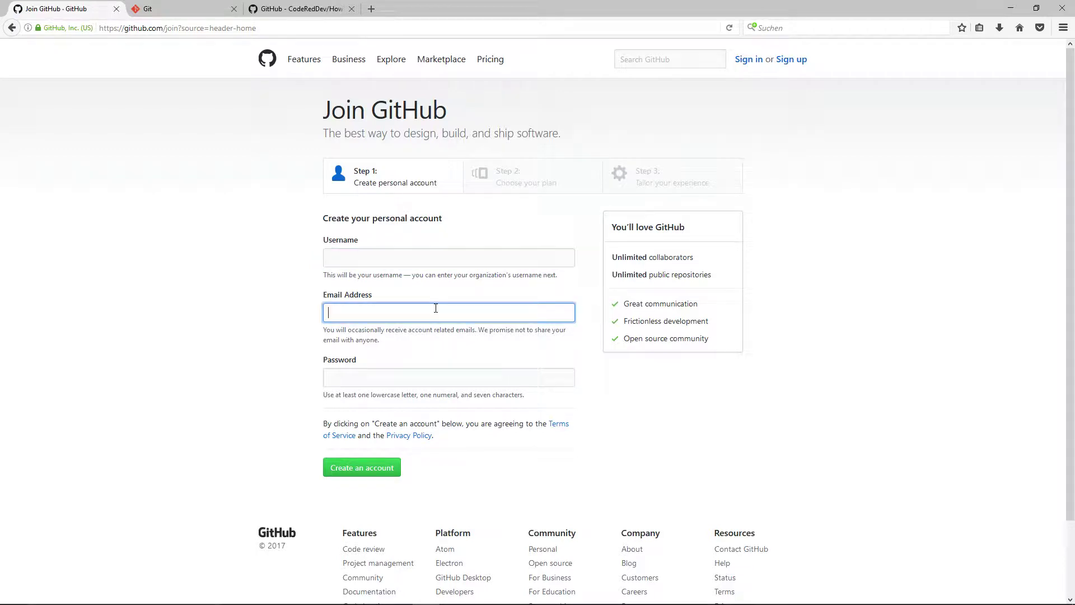
pyautogui.click(472, 381)
pyautogui.click(479, 173)
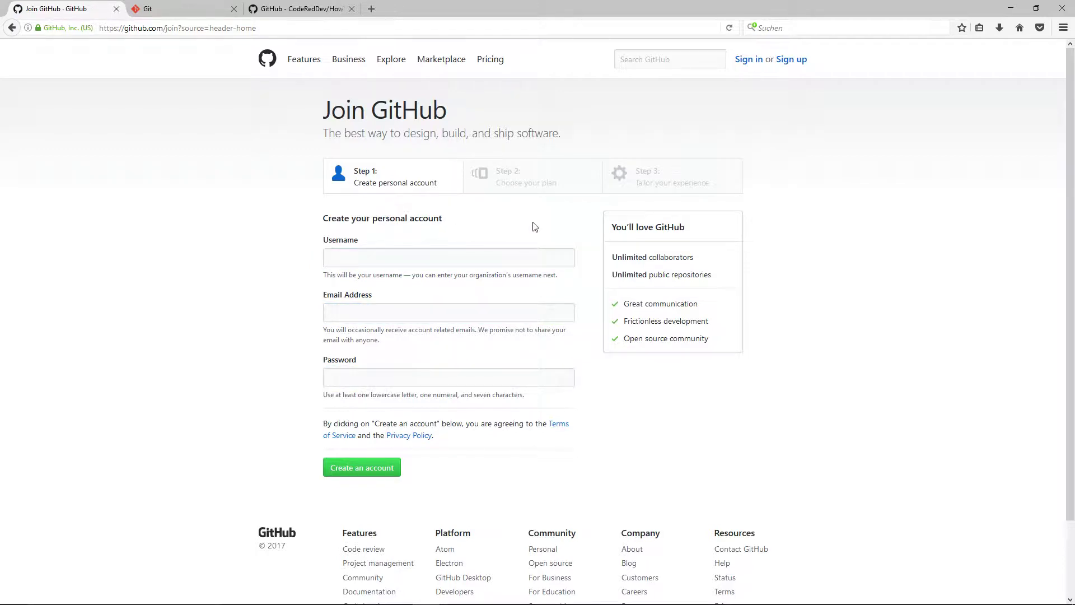
pyautogui.hotkey('alt', 'Left')
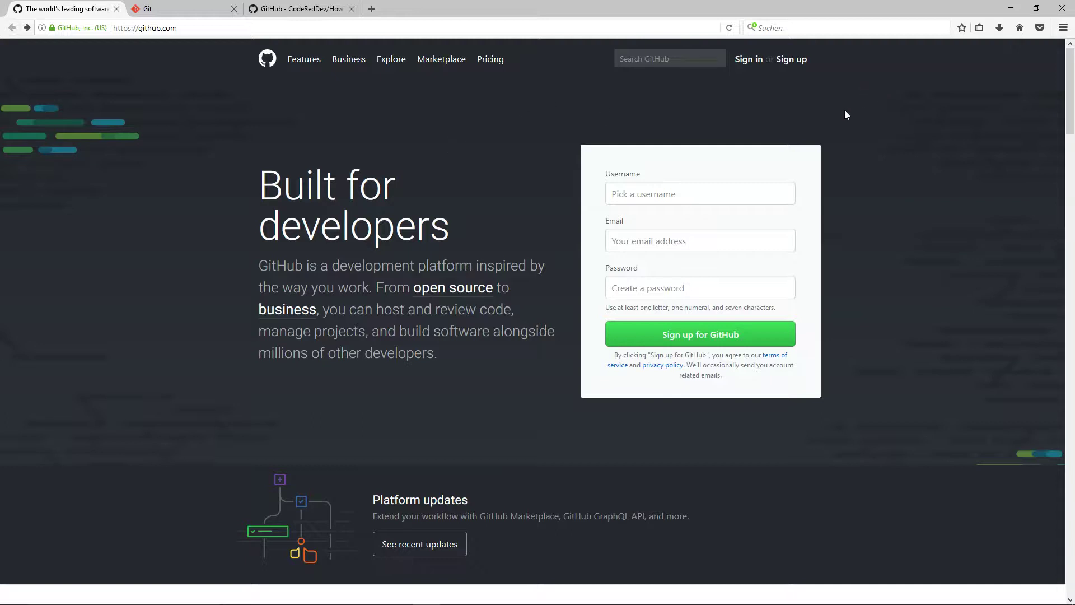
pyautogui.click(147, 7)
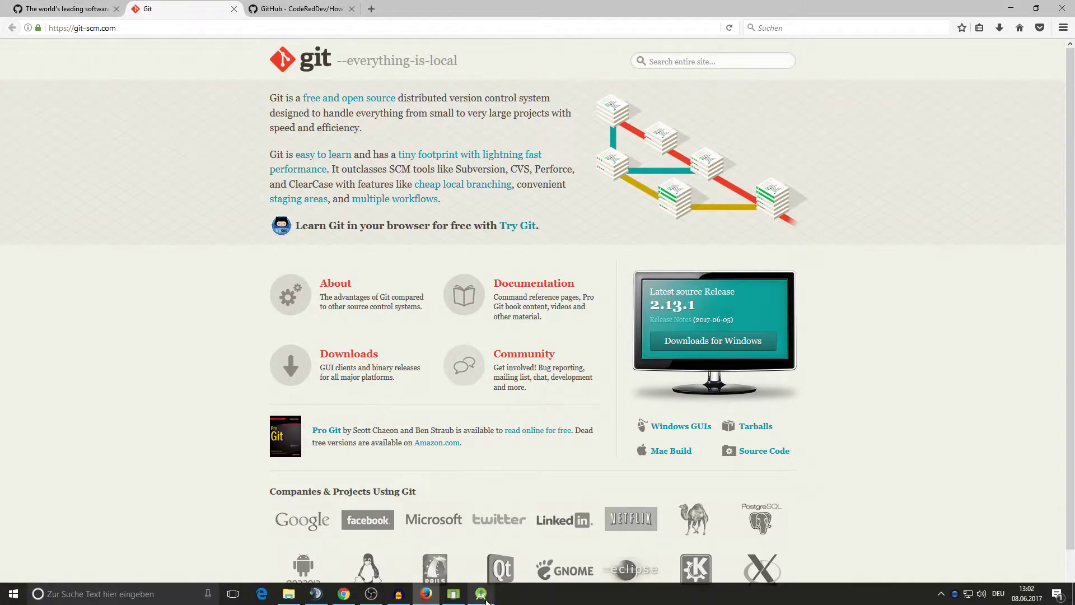
# Step: Switch to Android Studio and open the Git version control page of the default settings
pyautogui.click(483, 596)
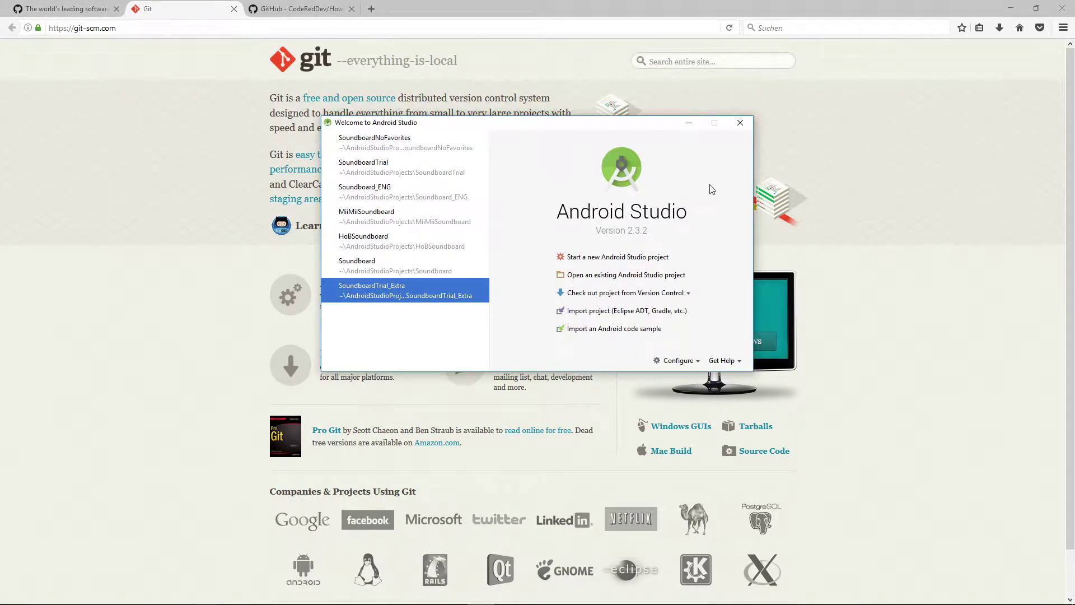
pyautogui.click(681, 363)
pyautogui.click(676, 389)
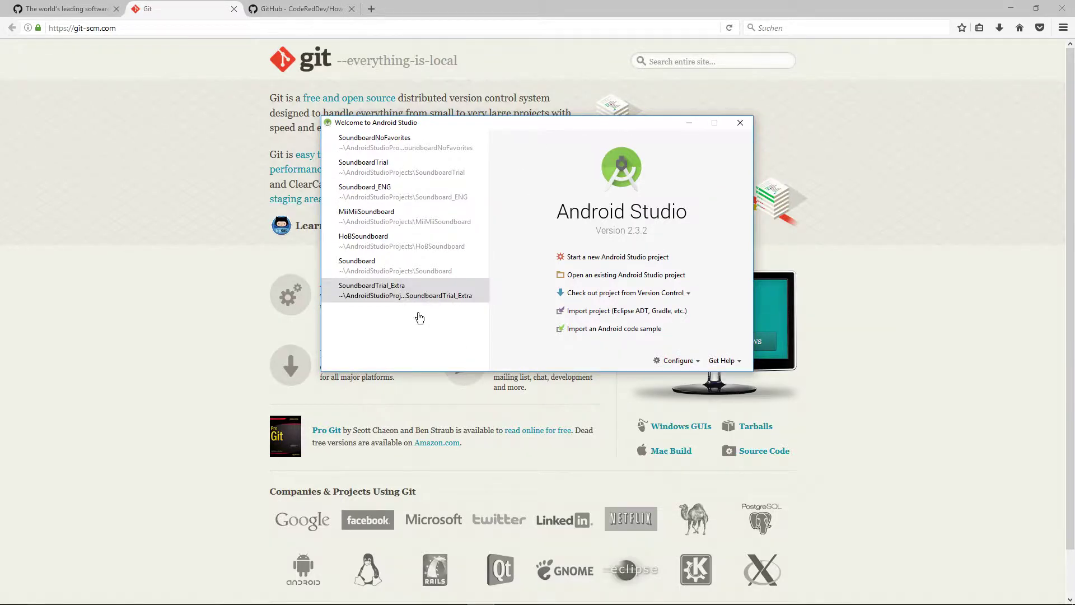
pyautogui.click(242, 230)
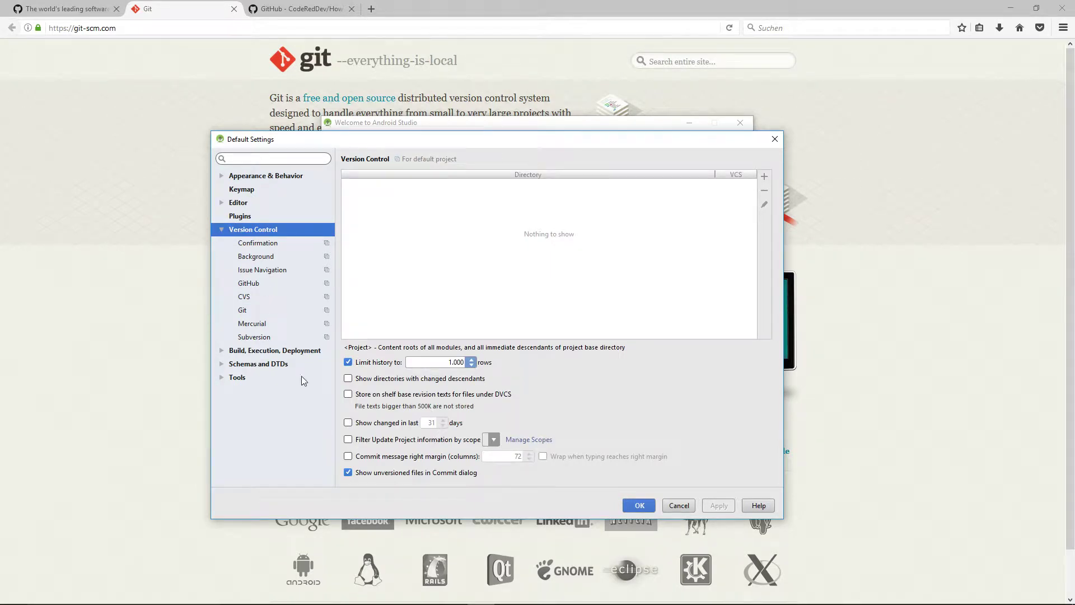
pyautogui.click(266, 310)
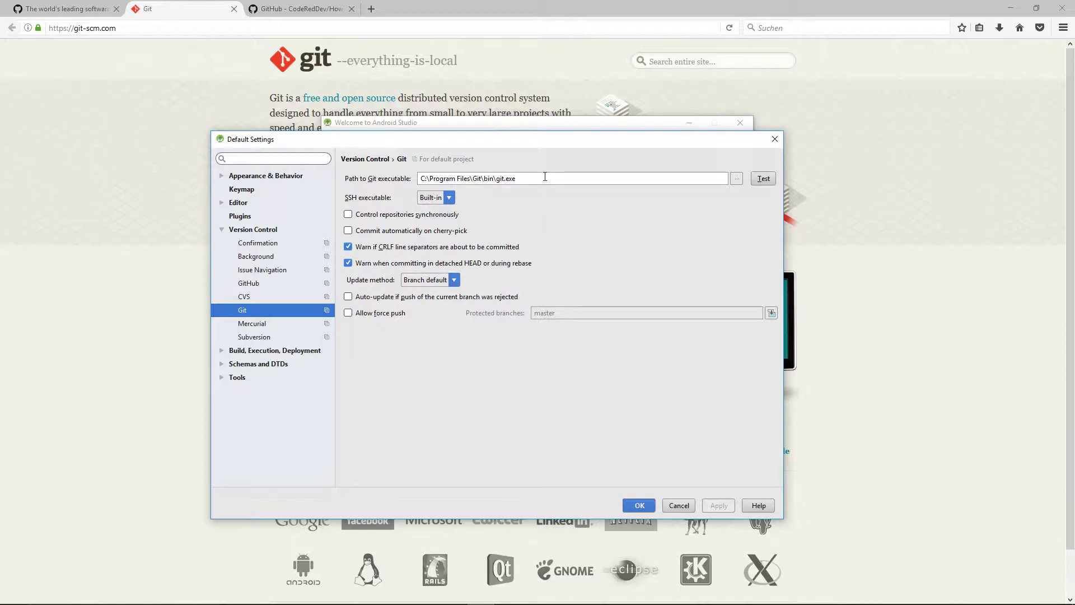
# Step: Examine the path to the Git executable, including its git.exe file name
pyautogui.moveTo(547, 176); pyautogui.dragTo(380, 172)
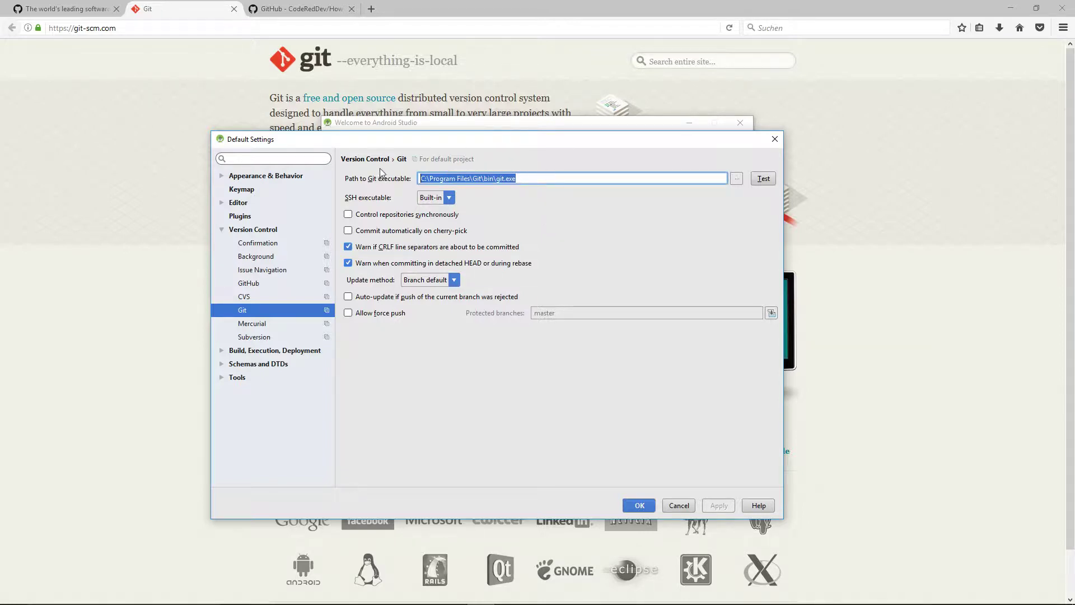
pyautogui.click(520, 179)
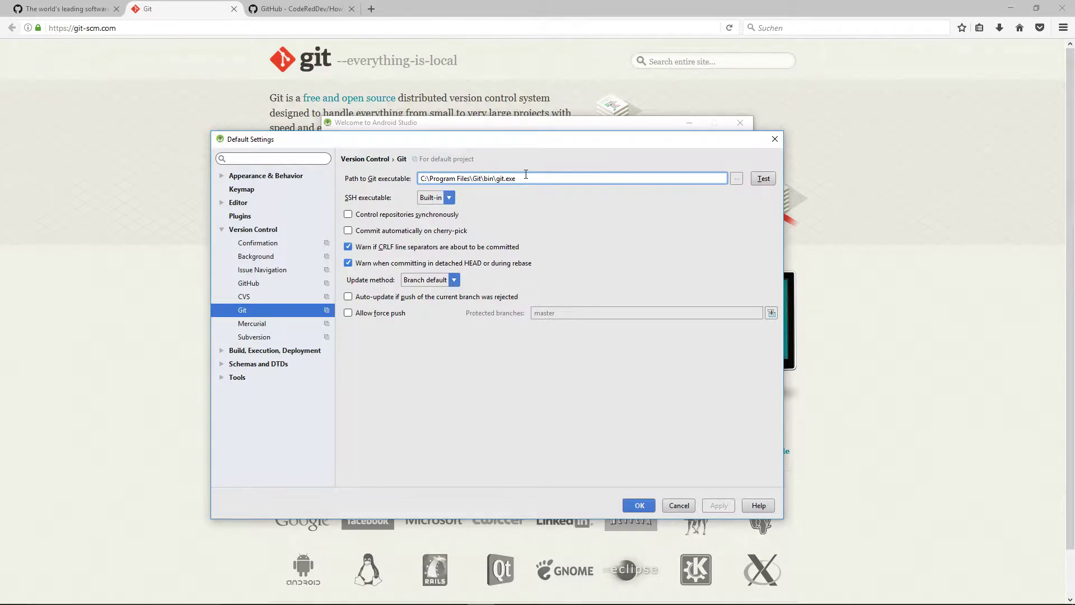
pyautogui.hotkey('ctrl', 'a')
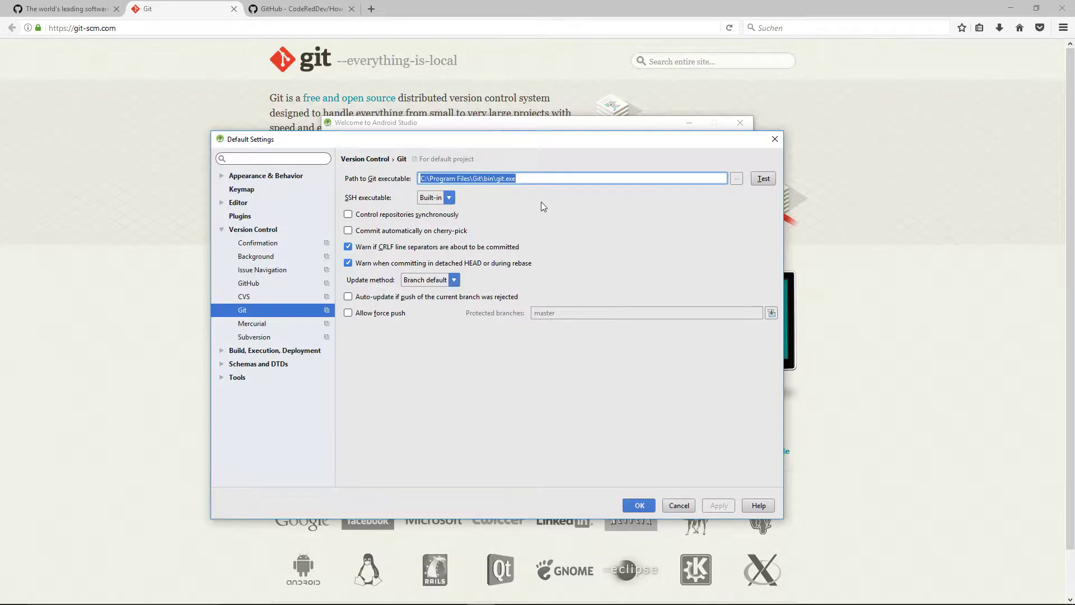
pyautogui.click(533, 178)
pyautogui.doubleClick(502, 178)
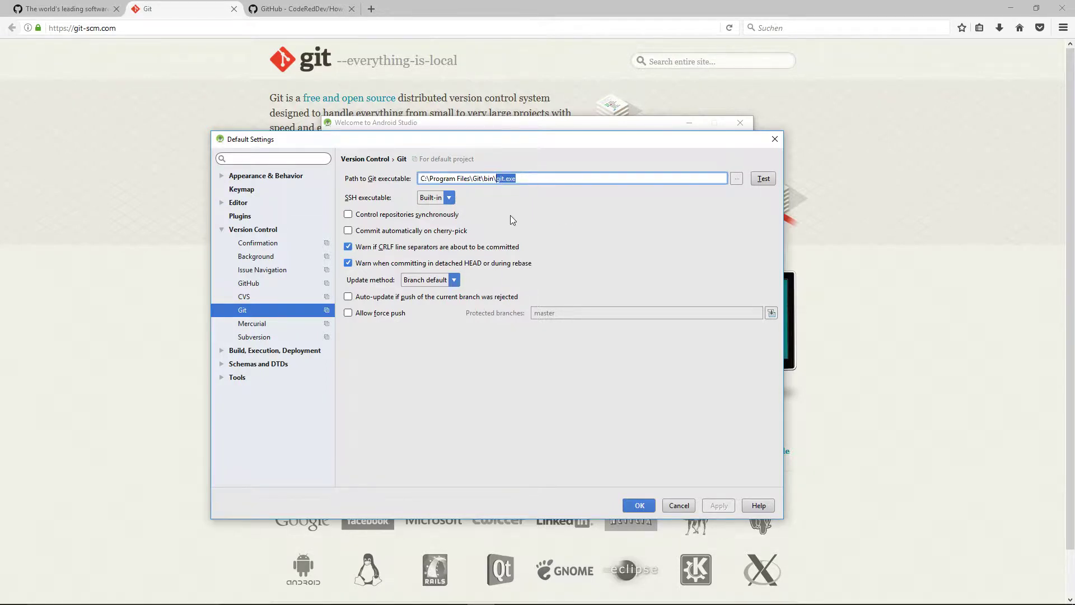
pyautogui.click(524, 184)
# Step: Review the SSH executable choices, keeping Built-in, and test the configured Git executable
pyautogui.click(450, 200)
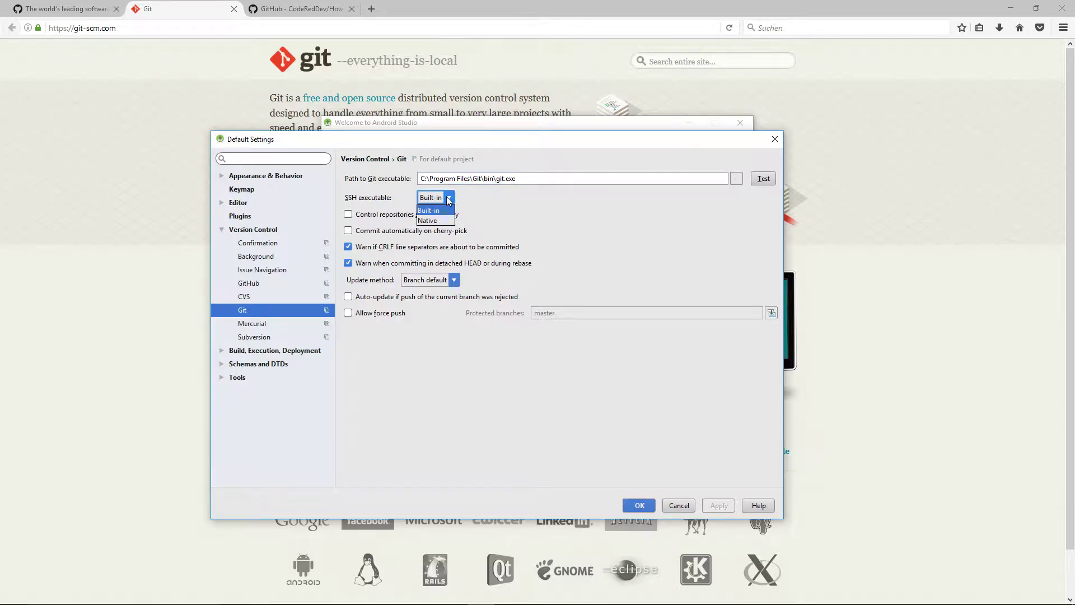
pyautogui.click(449, 199)
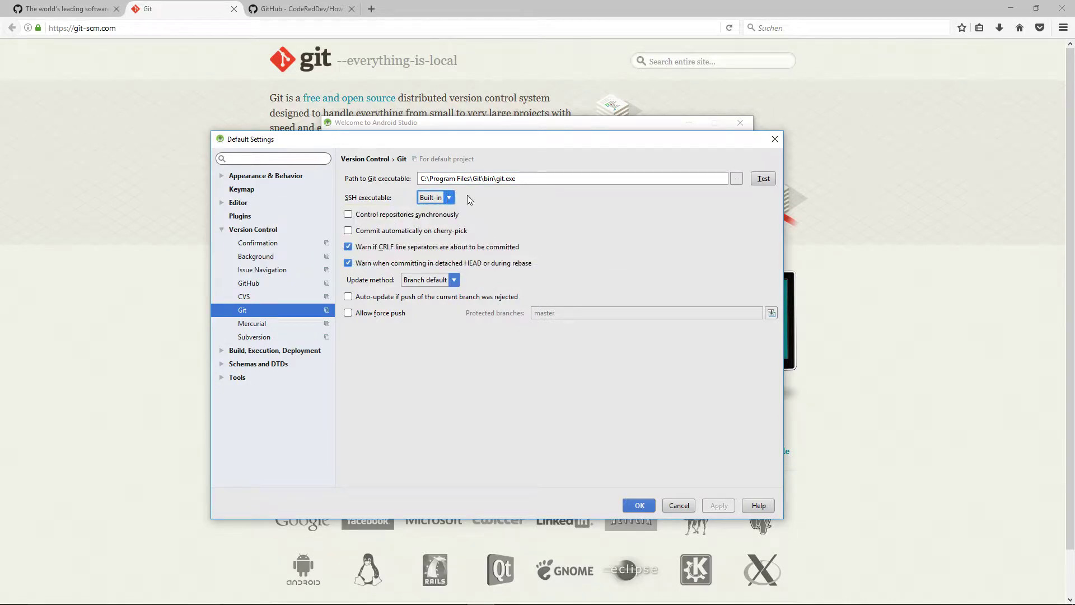
pyautogui.click(769, 178)
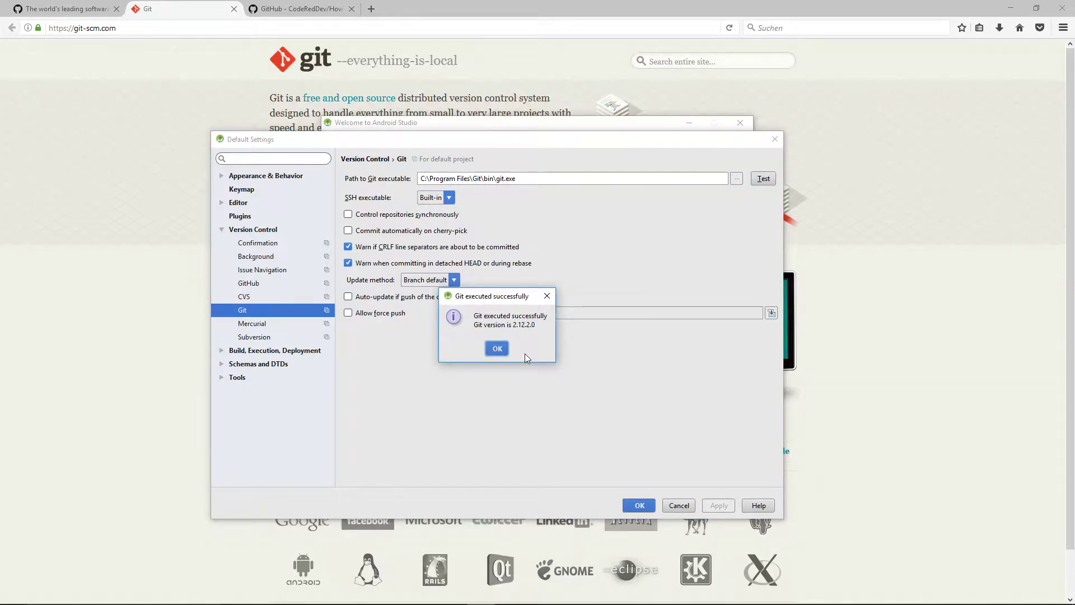
pyautogui.click(497, 348)
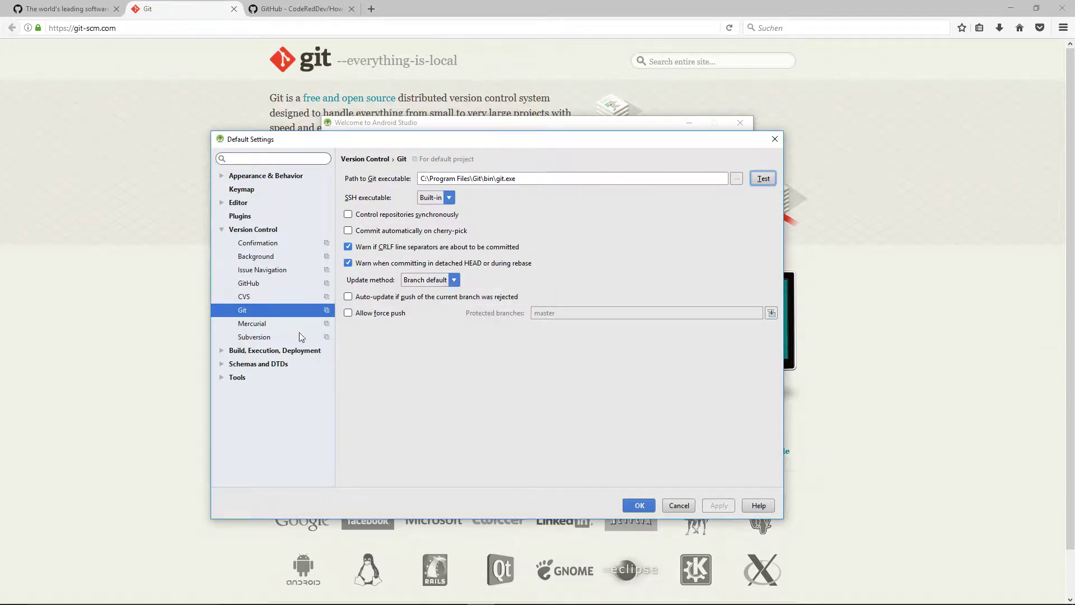
# Step: Test the GitHub connection with the stored host and login details, and accept the default settings
pyautogui.click(256, 283)
pyautogui.click(243, 310)
pyautogui.click(251, 285)
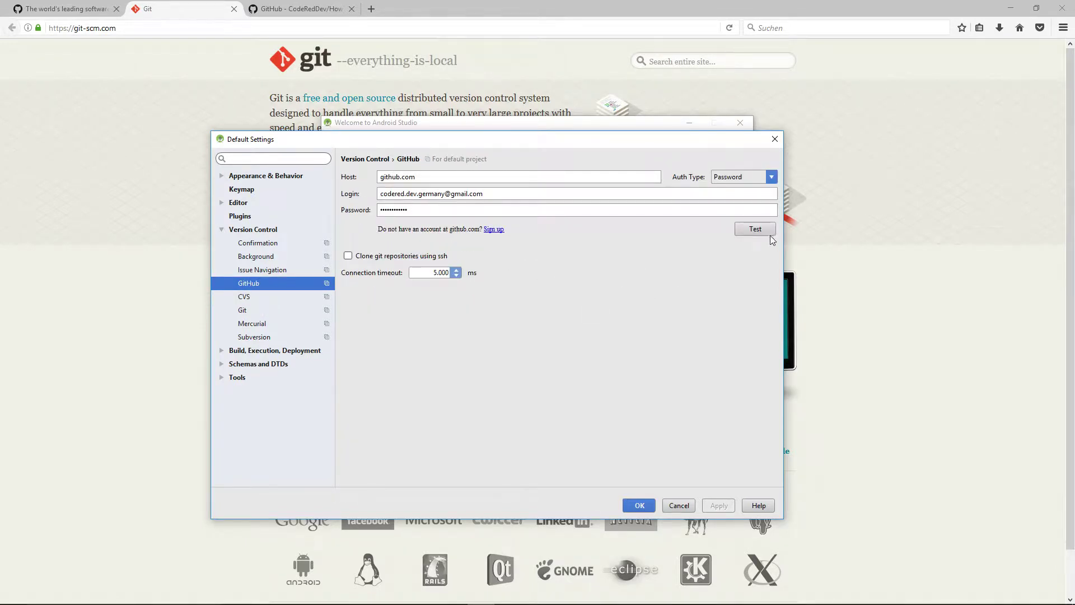
pyautogui.click(416, 176)
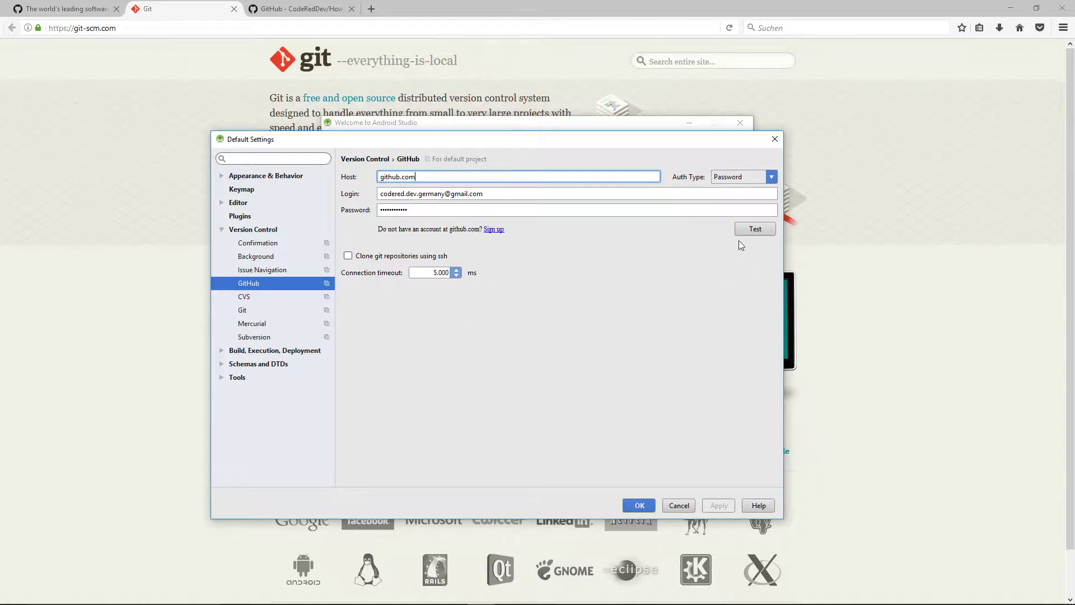
pyautogui.click(761, 230)
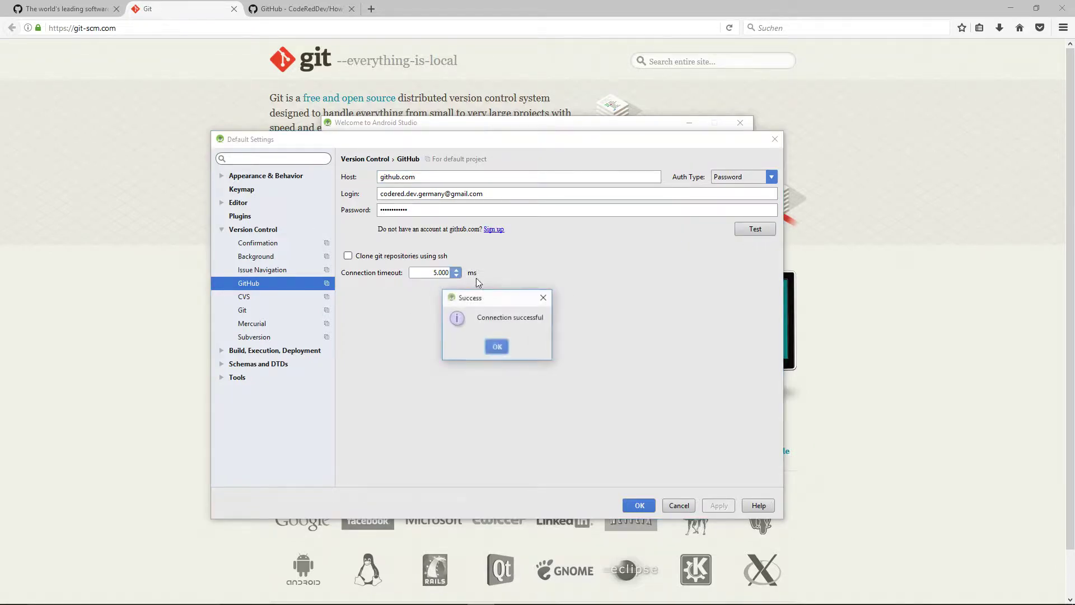
pyautogui.click(493, 346)
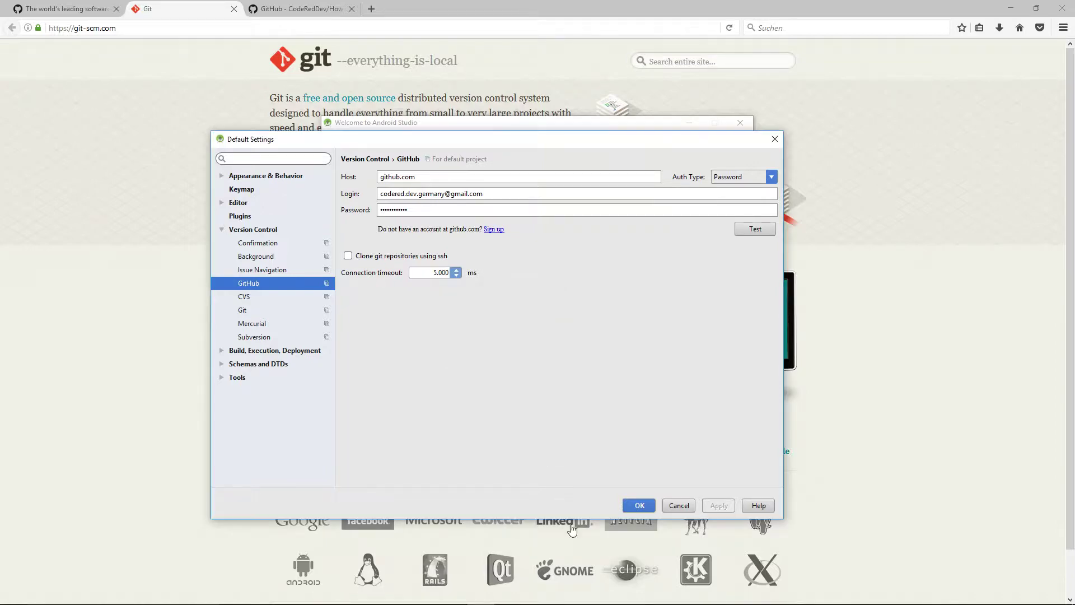
pyautogui.click(650, 506)
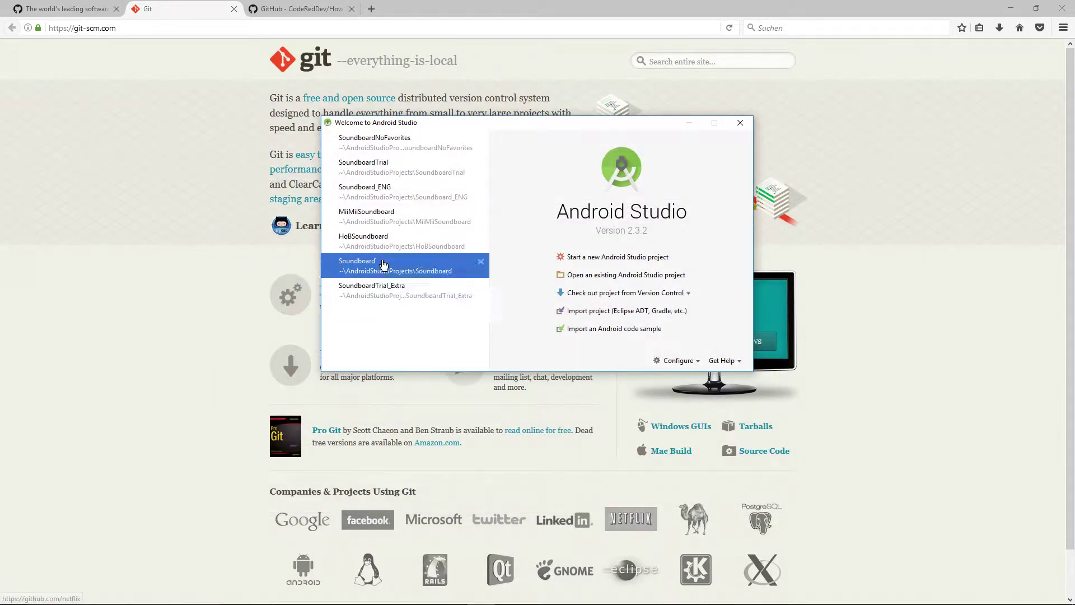
# Step: Switch back to the browser and copy the HTTPS clone URL of the CodeRedDev/HowToAndroidSoundboard repository
pyautogui.click(40, 319)
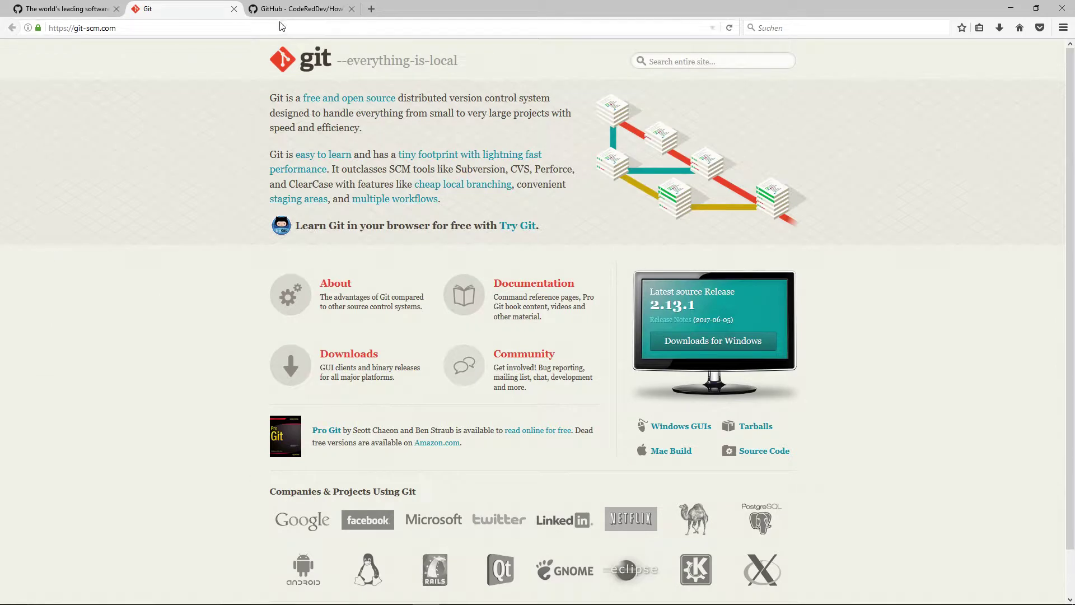
pyautogui.click(300, 8)
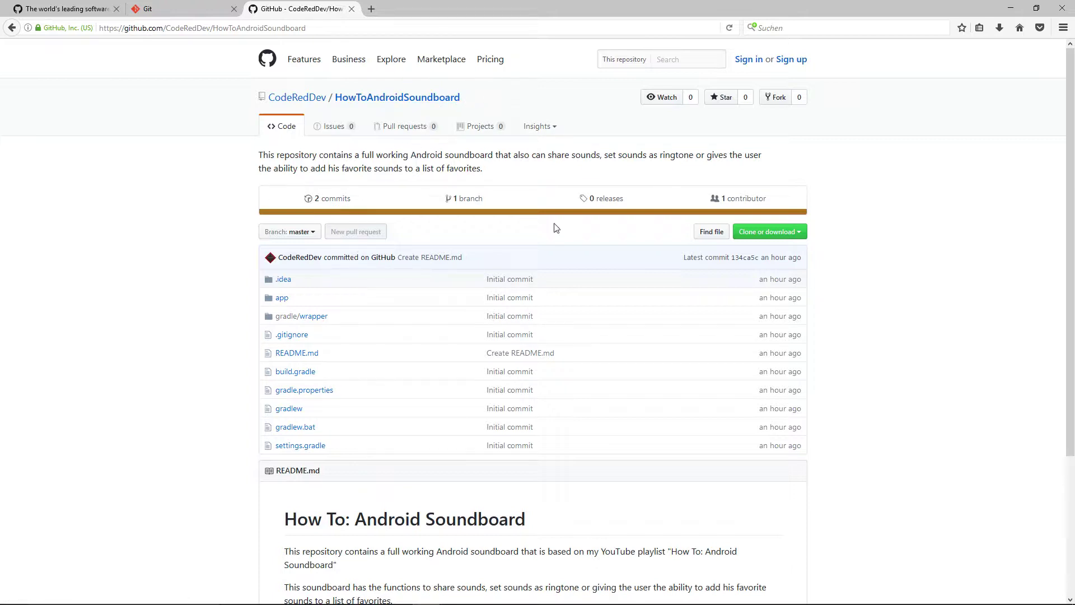
pyautogui.scroll(-3, 631, 422)
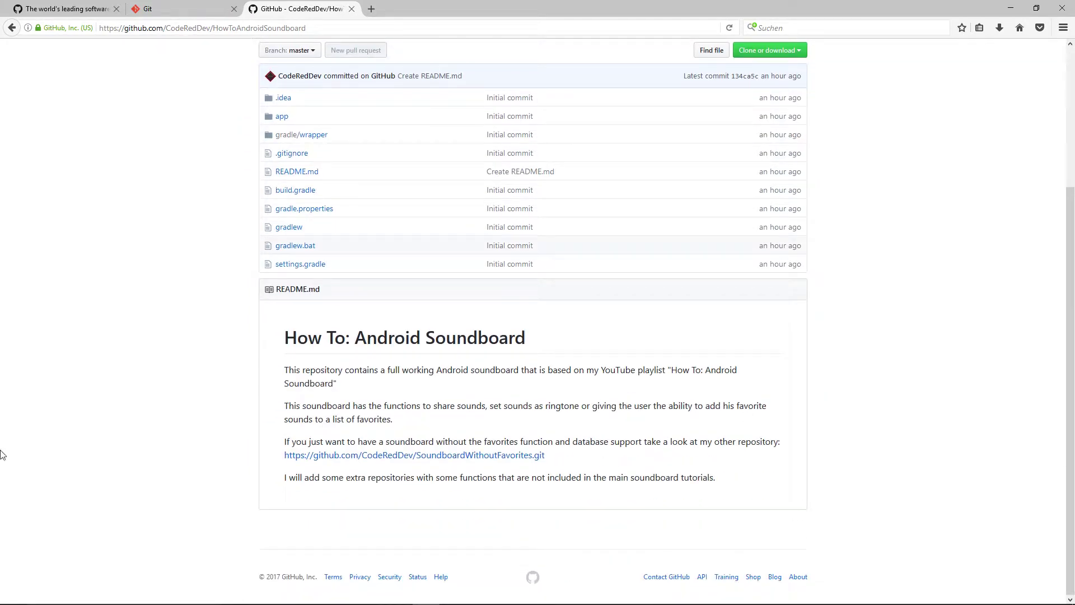
pyautogui.scroll(3, 434, 358)
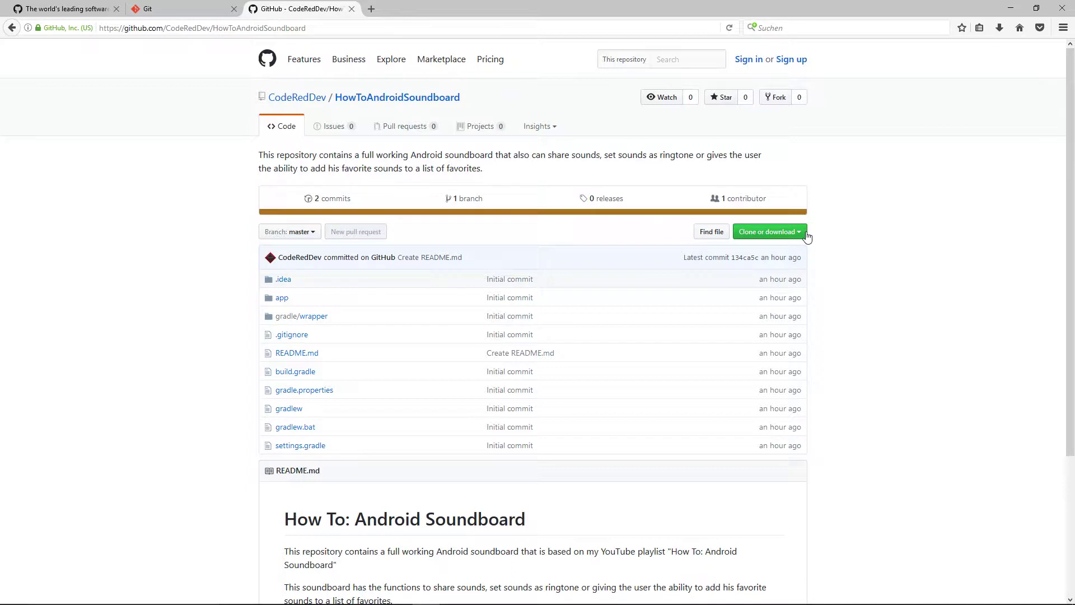
pyautogui.click(793, 232)
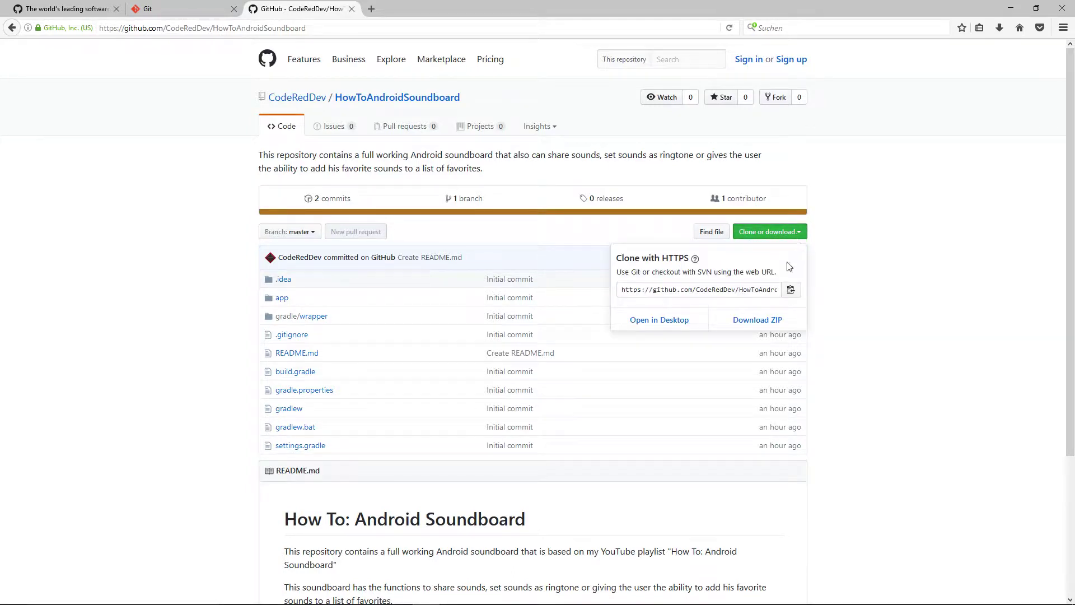
pyautogui.click(792, 289)
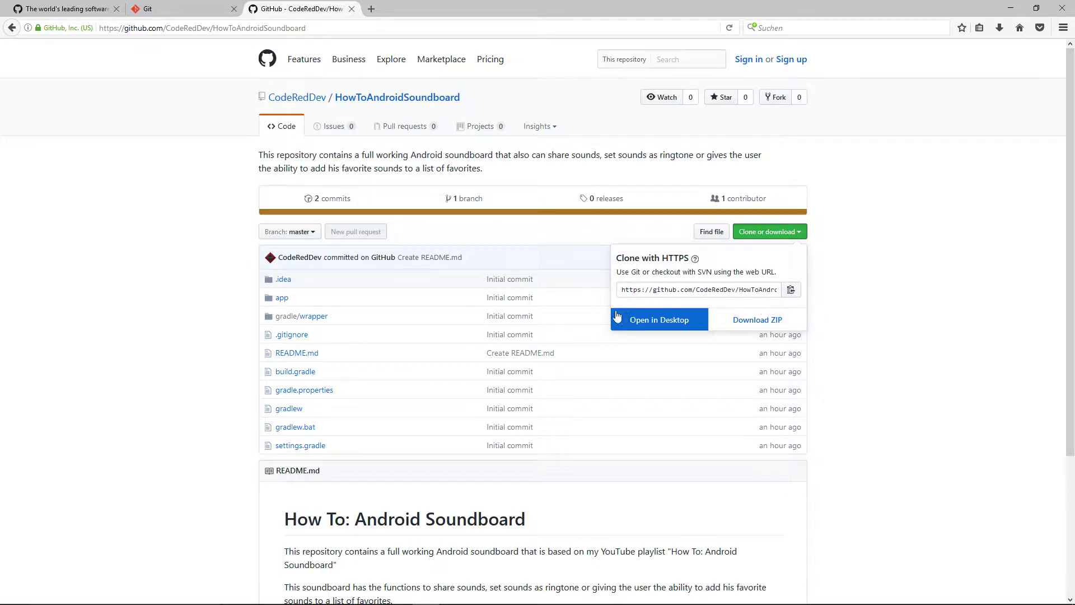
pyautogui.click(790, 290)
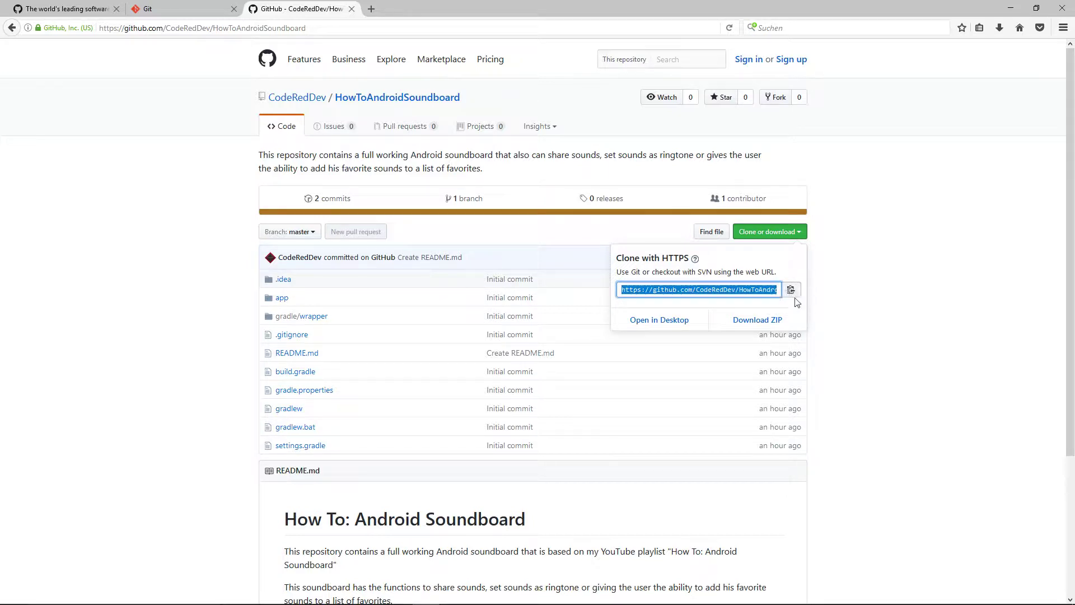
pyautogui.click(877, 289)
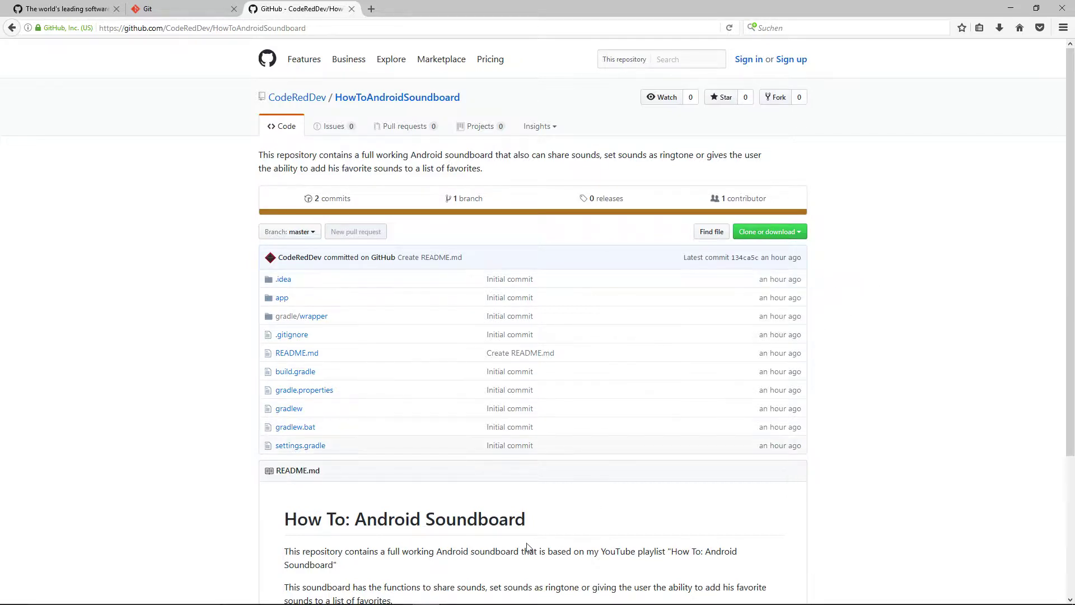
pyautogui.click(481, 593)
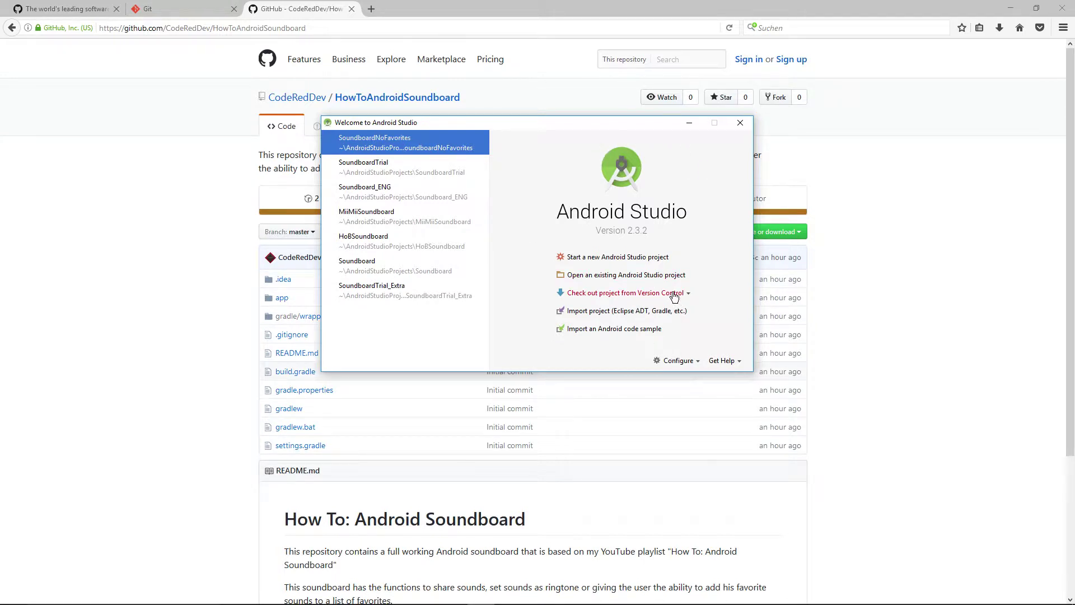
pyautogui.click(675, 296)
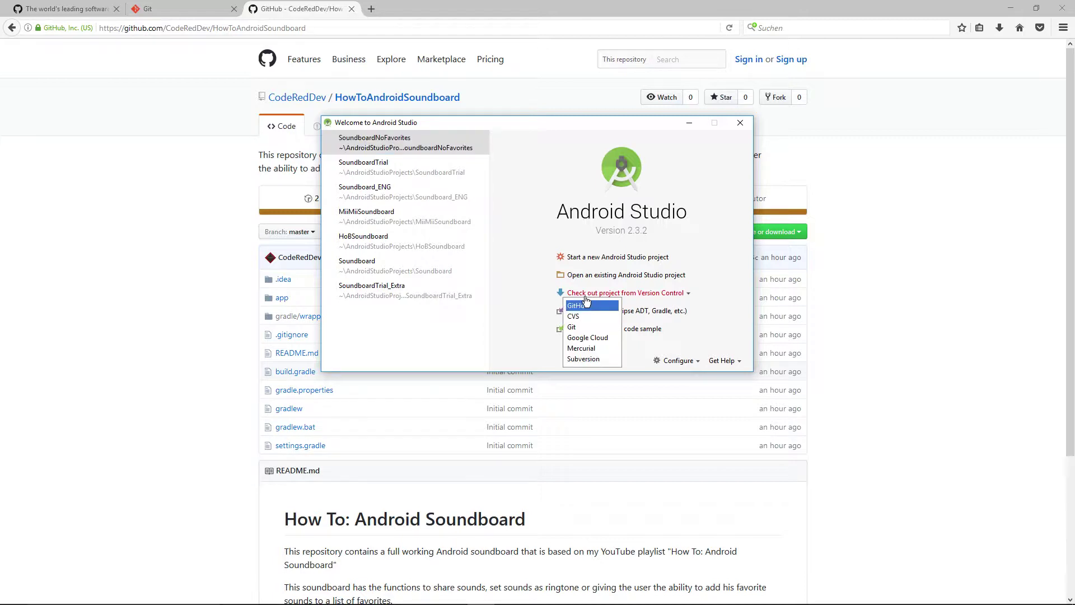
pyautogui.click(581, 309)
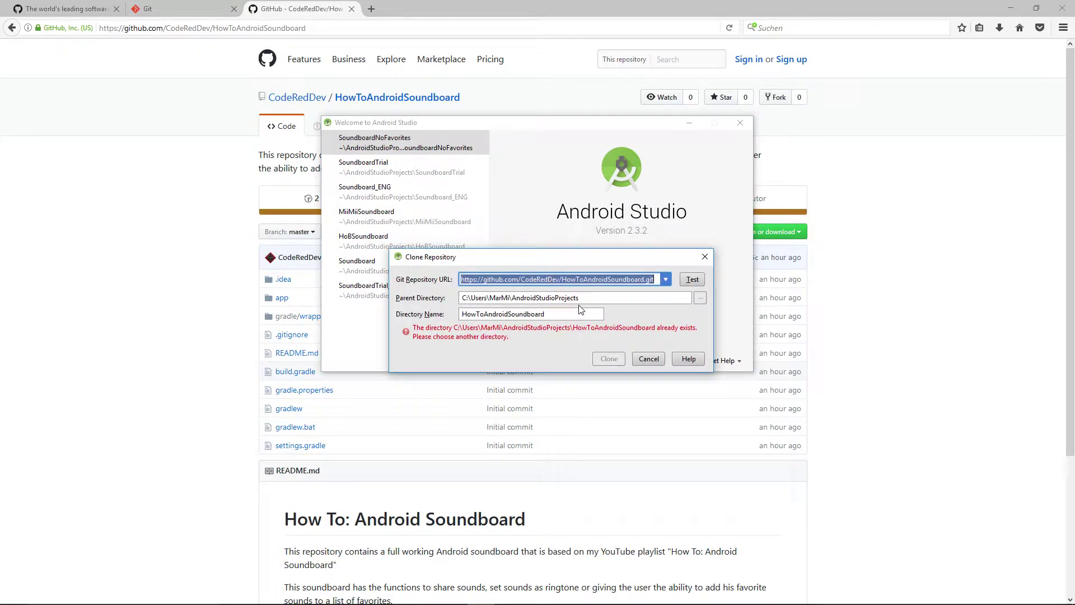
pyautogui.click(464, 280)
pyautogui.moveTo(465, 280); pyautogui.dragTo(658, 280)
pyautogui.click(655, 280)
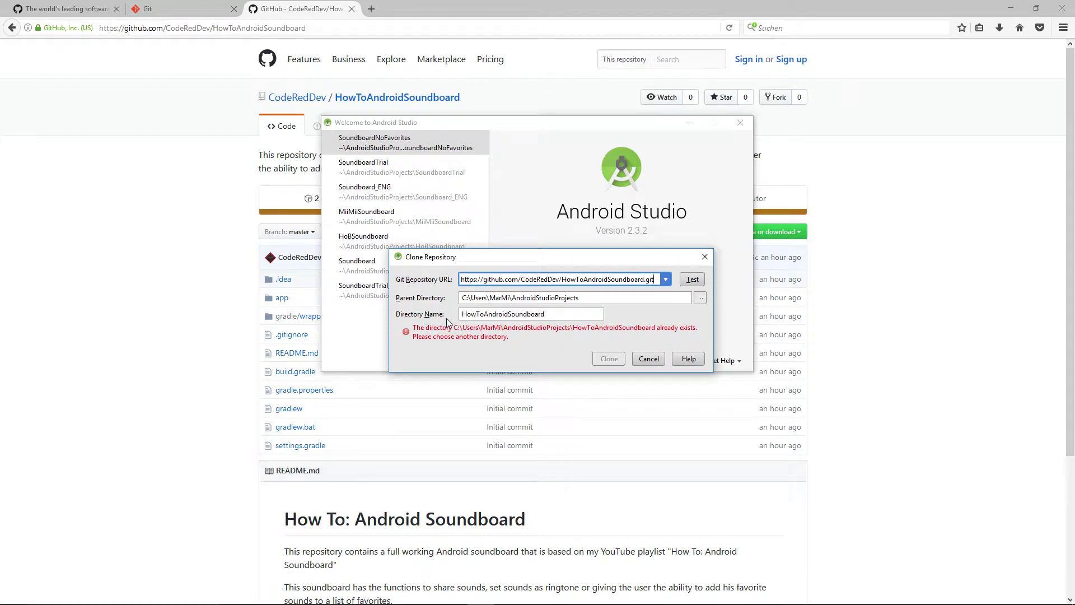
# Step: Clone the repository into a directory named PewpewSoundboard and open the checked-out project
pyautogui.doubleClick(551, 315)
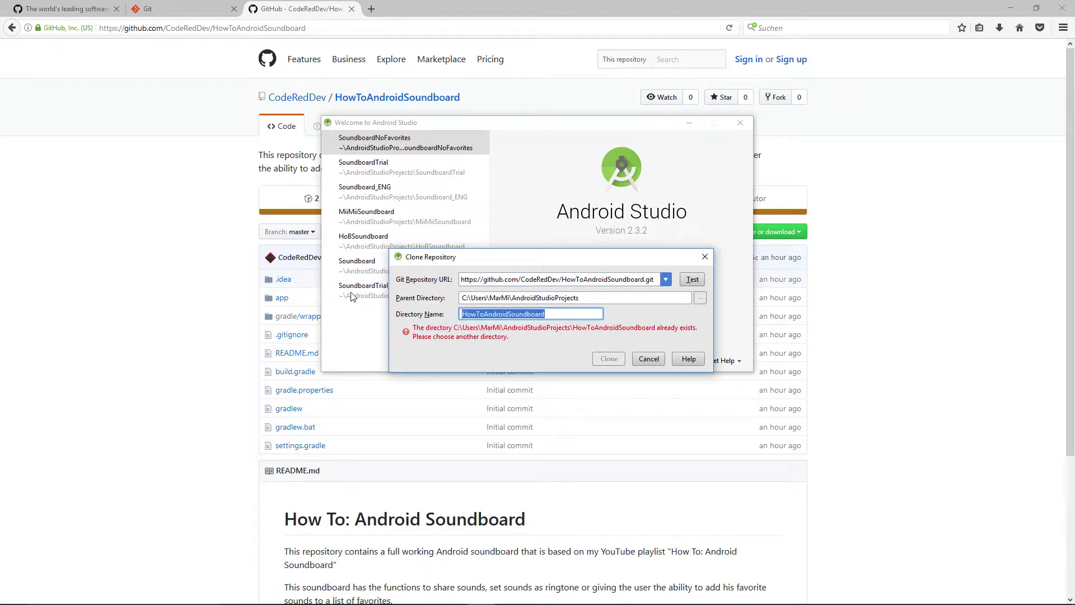
pyautogui.press('BackSpace')
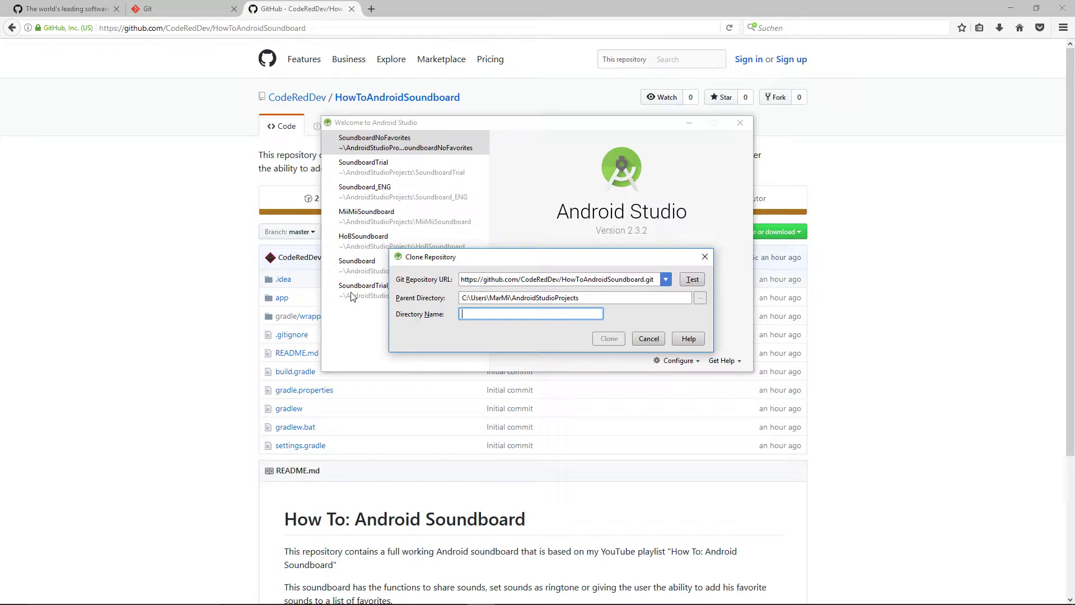
pyautogui.write('PewpewSoundboard')
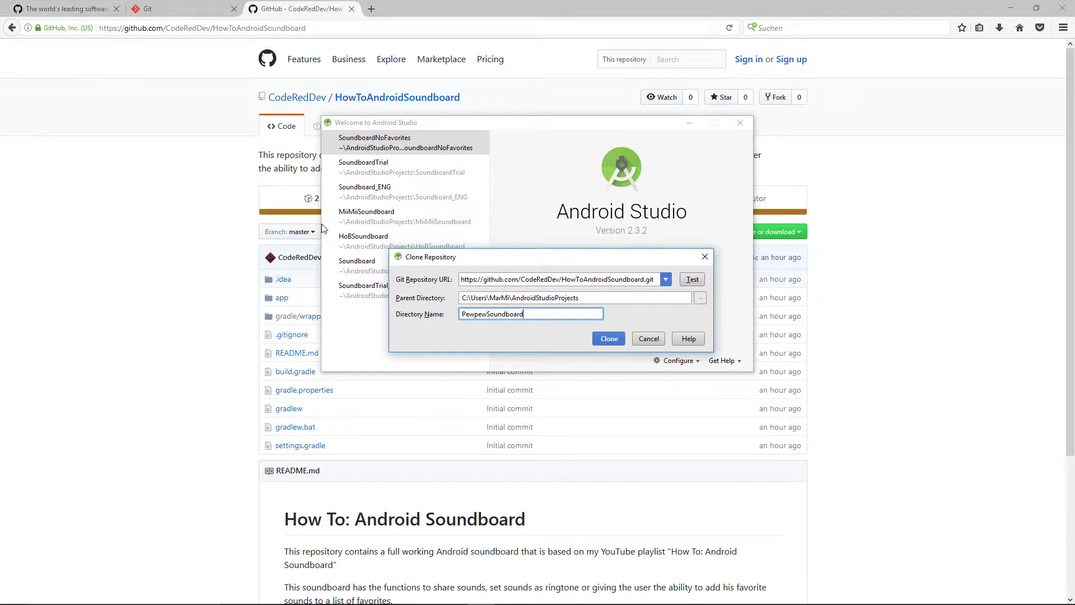
pyautogui.click(609, 339)
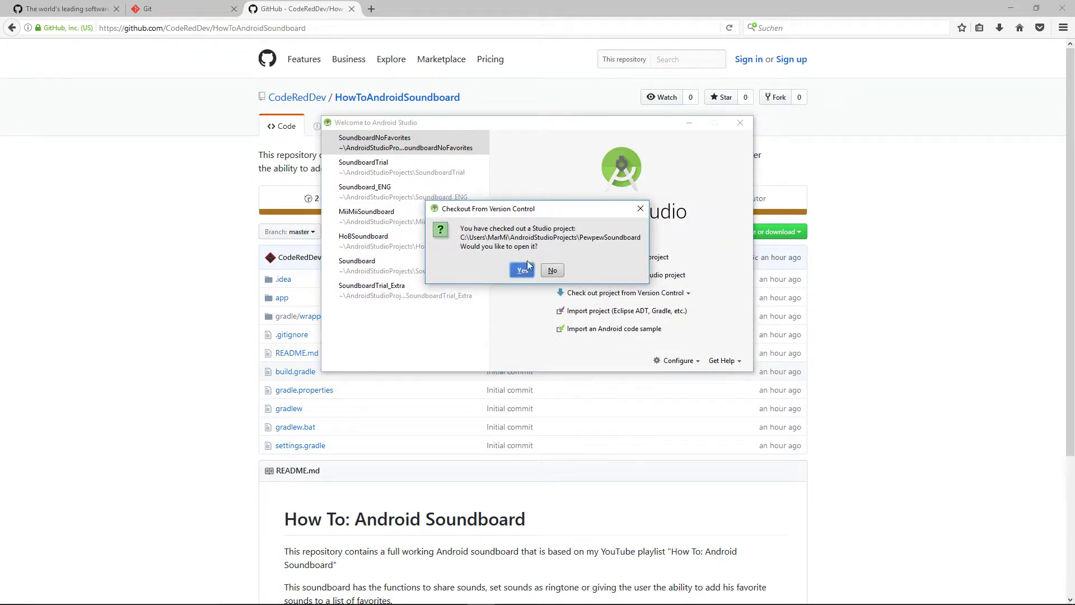
pyautogui.click(524, 271)
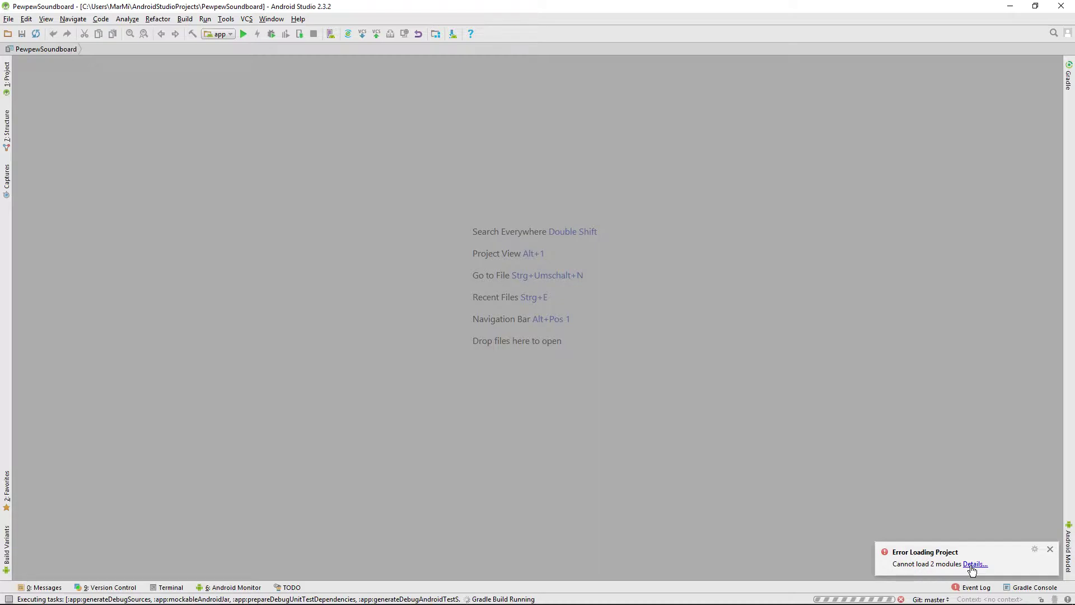
# Step: Review the details of the project loading error, keep all modules, and show the project's file tree
pyautogui.click(972, 566)
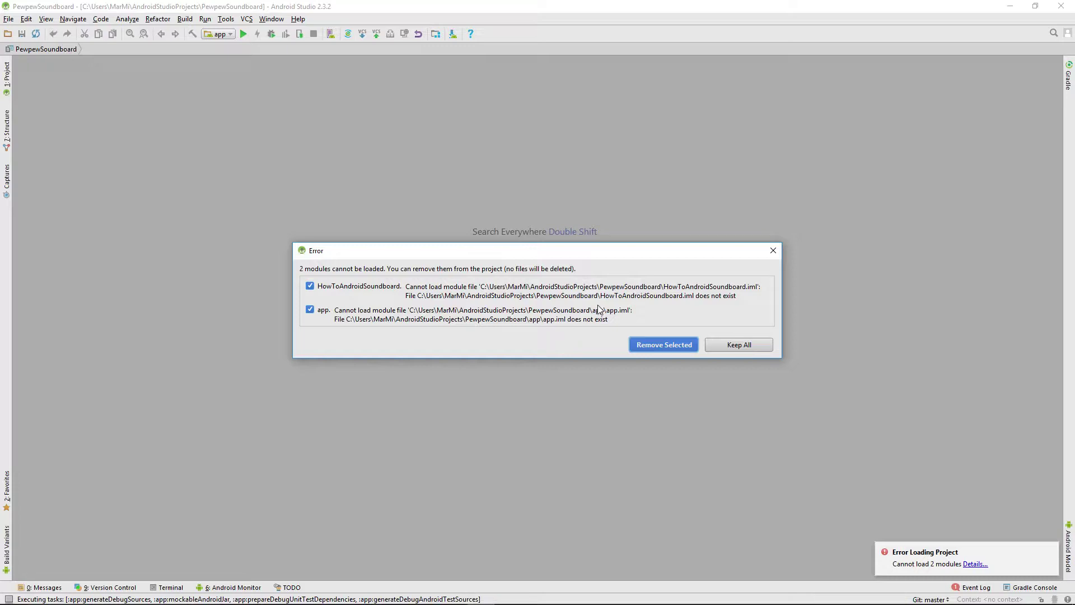
pyautogui.click(736, 346)
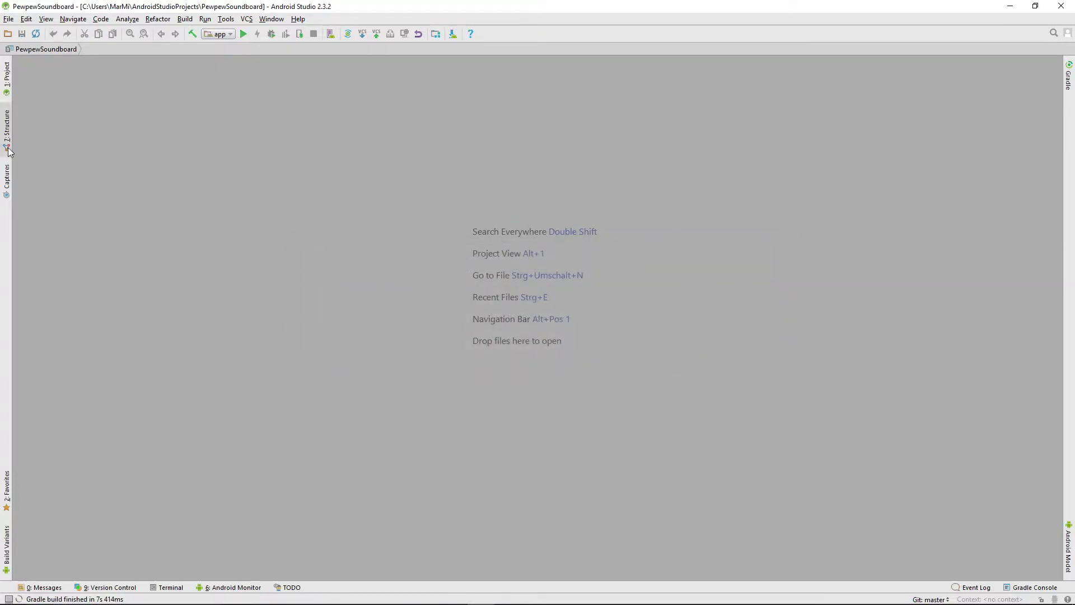
pyautogui.click(4, 76)
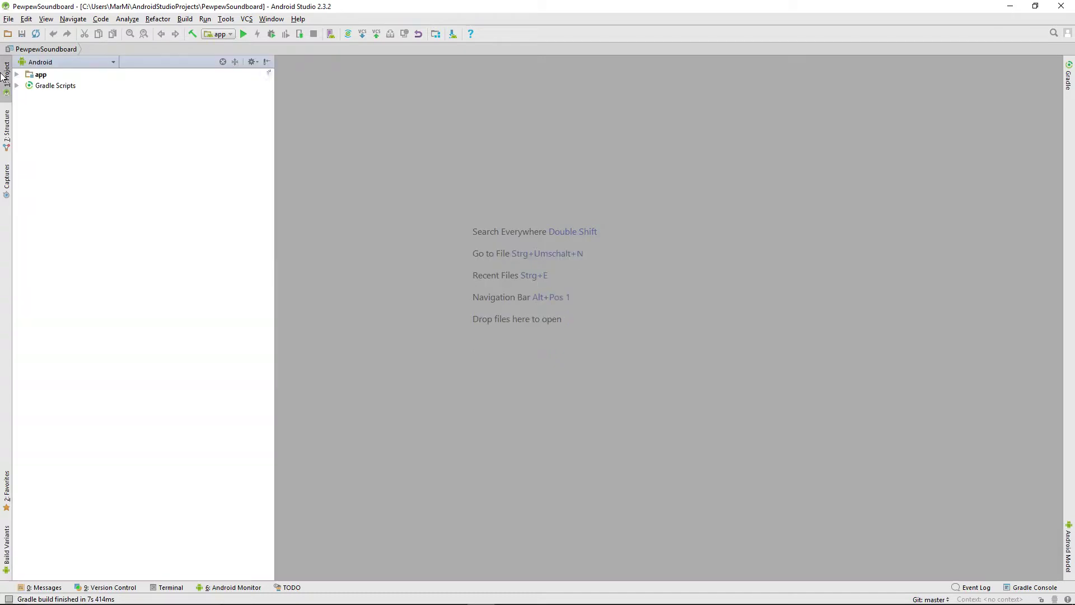
pyautogui.click(5, 76)
pyautogui.click(5, 76)
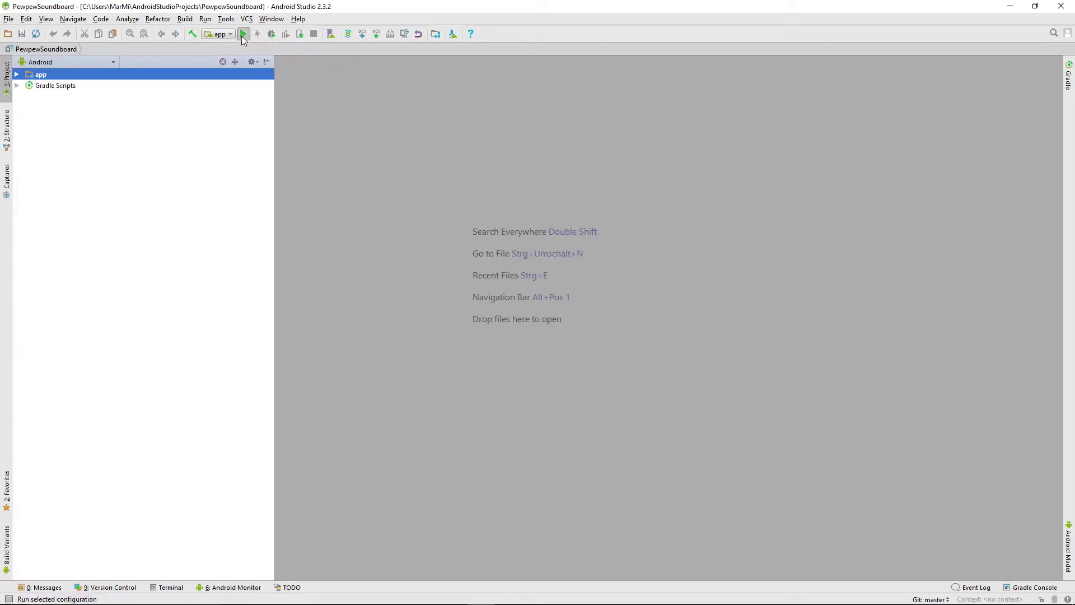
# Step: Run the app configuration on the default deployment target and agree to add .idea\vcs.xml to Git
pyautogui.click(242, 34)
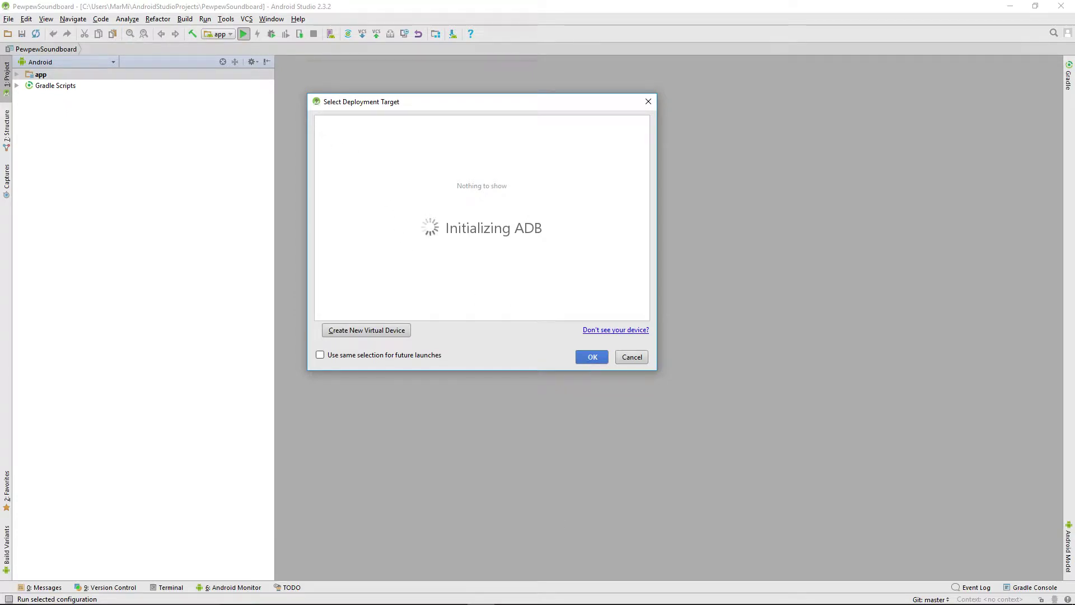
pyautogui.click(582, 356)
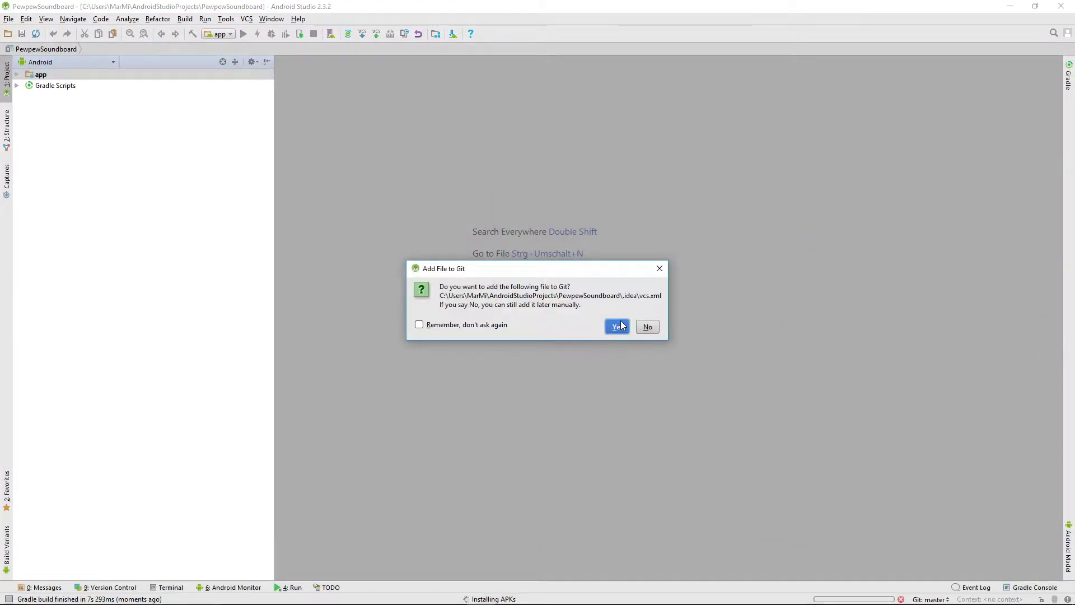
pyautogui.click(618, 326)
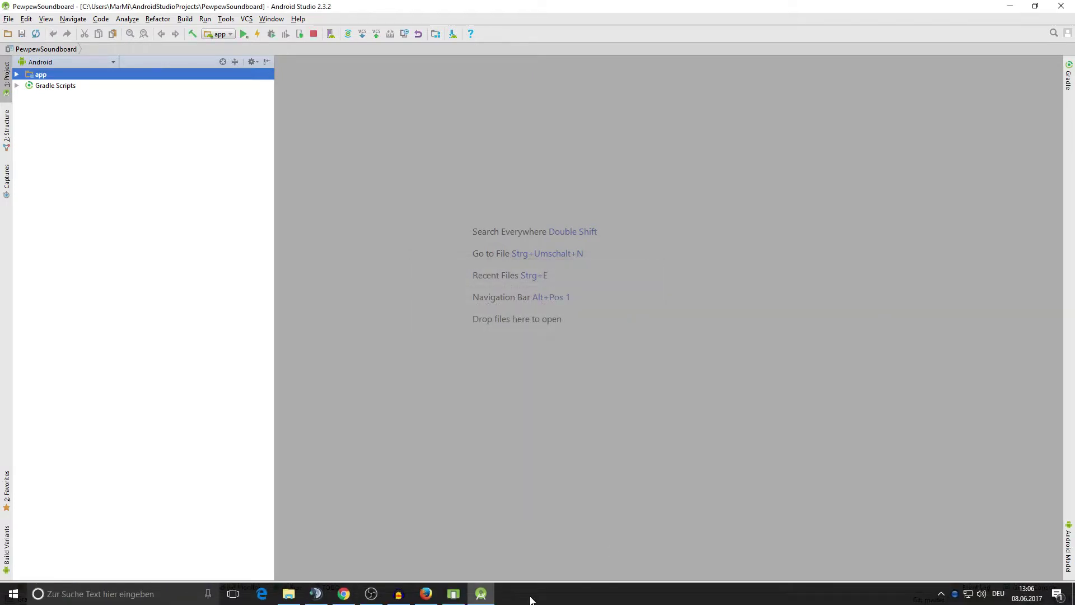
# Step: Switch to the Android Emulator and allow Soundboard to access photos, media, and files
pyautogui.click(454, 594)
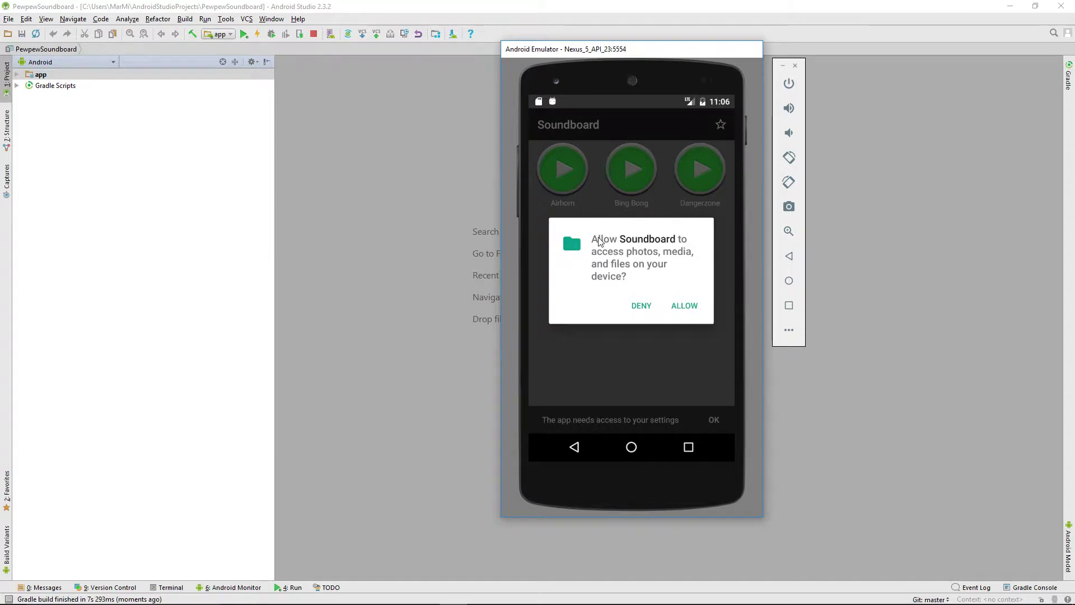
pyautogui.click(683, 309)
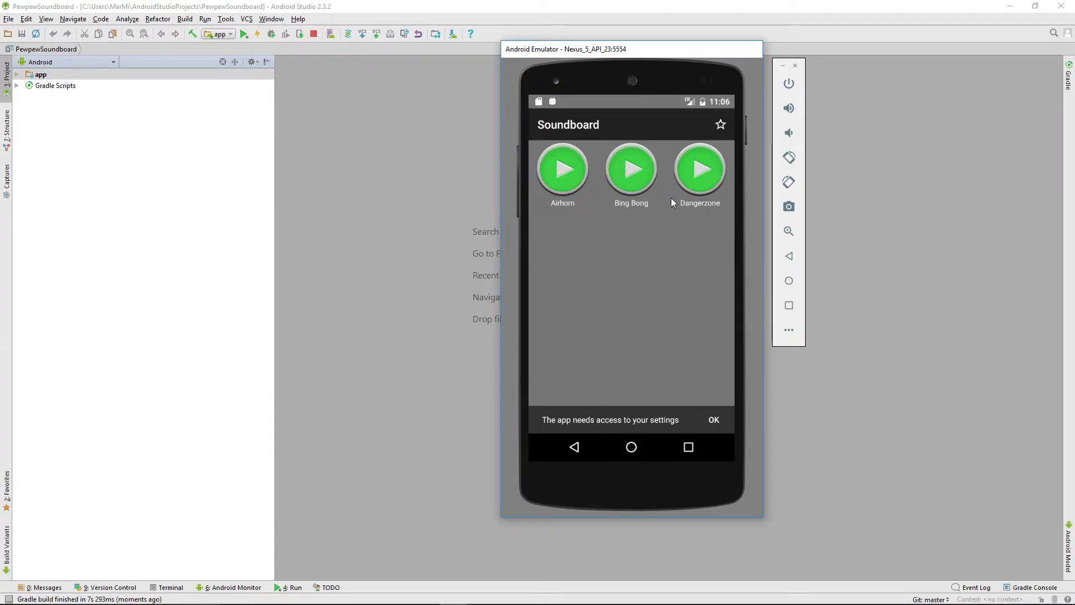
# Step: Test the favorites in Soundboard by adding Bing Bong, viewing the favorites list, and removing Bing Bong again
pyautogui.click(621, 162)
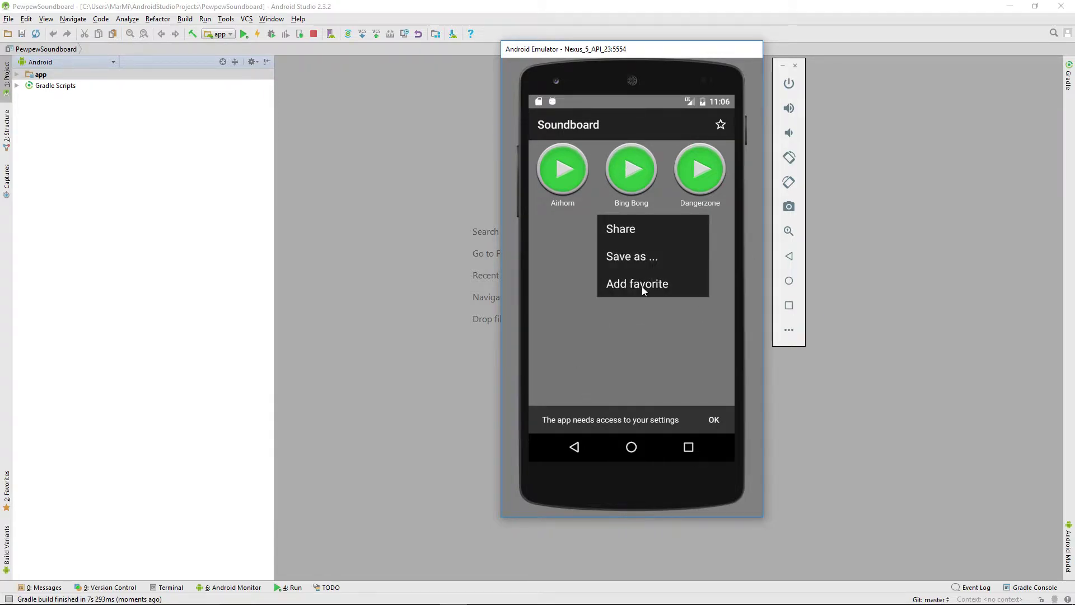
pyautogui.click(642, 287)
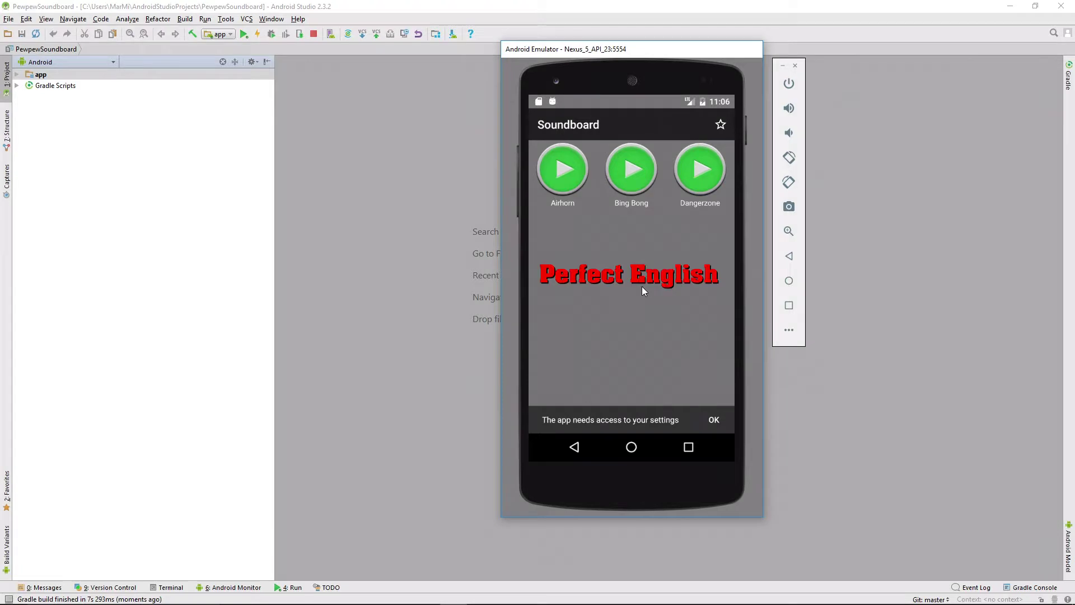
pyautogui.click(727, 132)
pyautogui.click(553, 179)
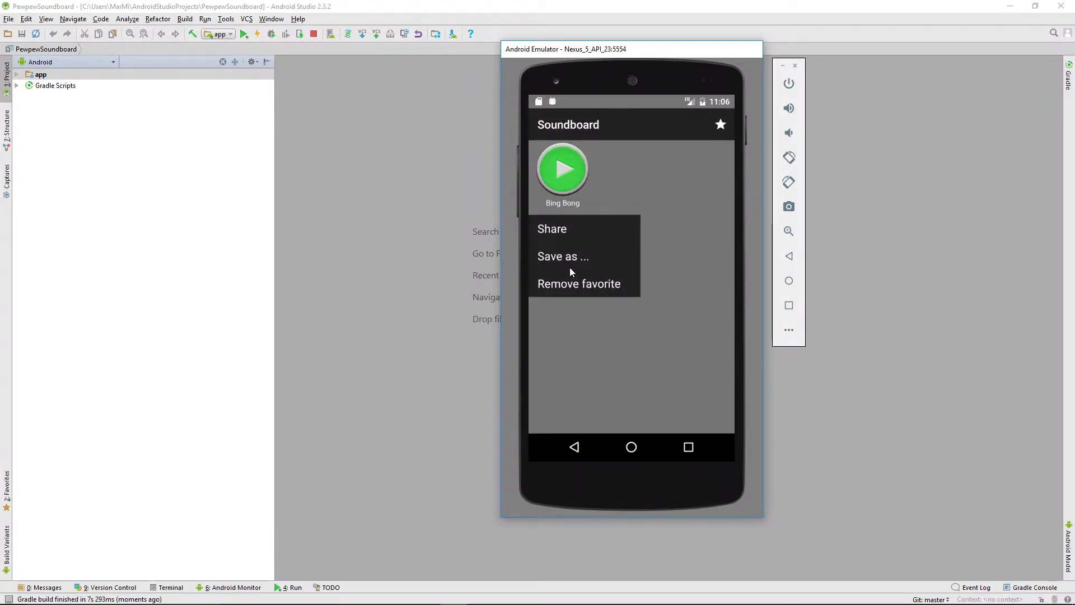
pyautogui.click(567, 284)
pyautogui.click(722, 125)
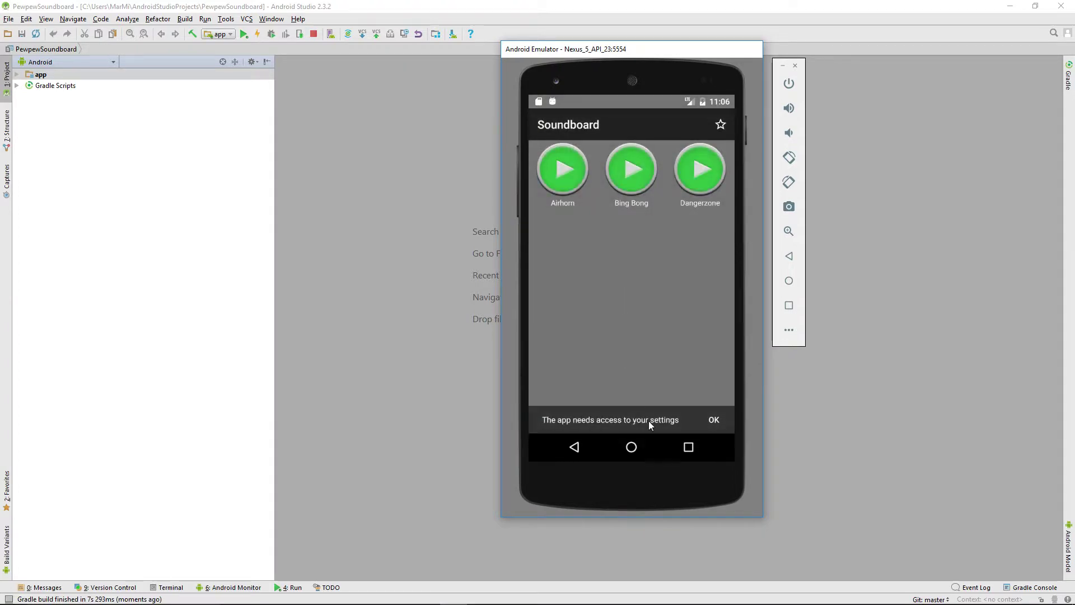
# Step: Close the running Soundboard app and uninstall it from the emulated device
pyautogui.click(688, 449)
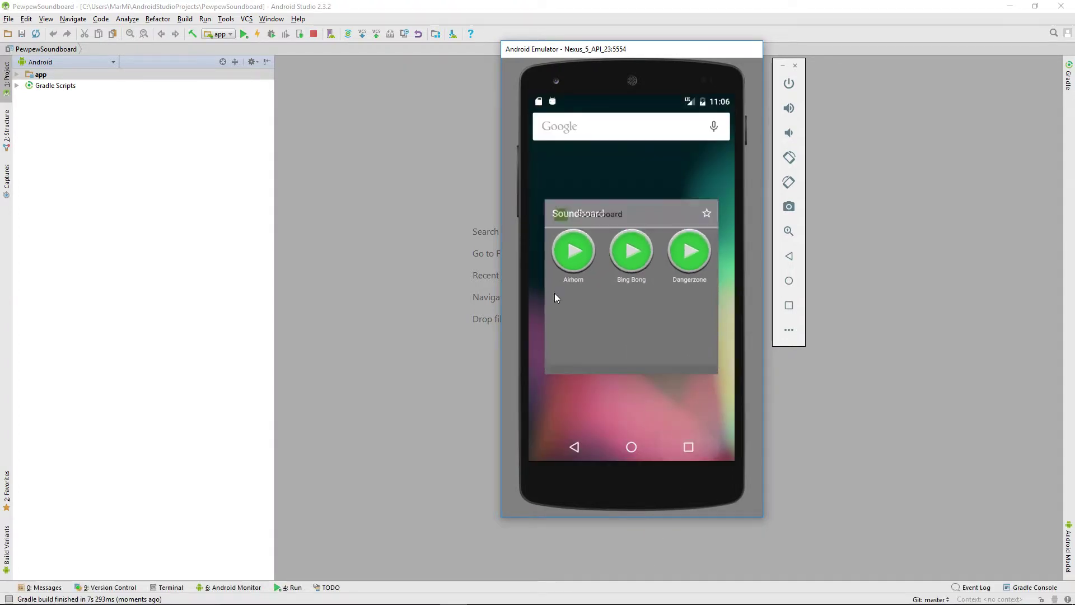
pyautogui.moveTo(707, 305); pyautogui.dragTo(513, 318)
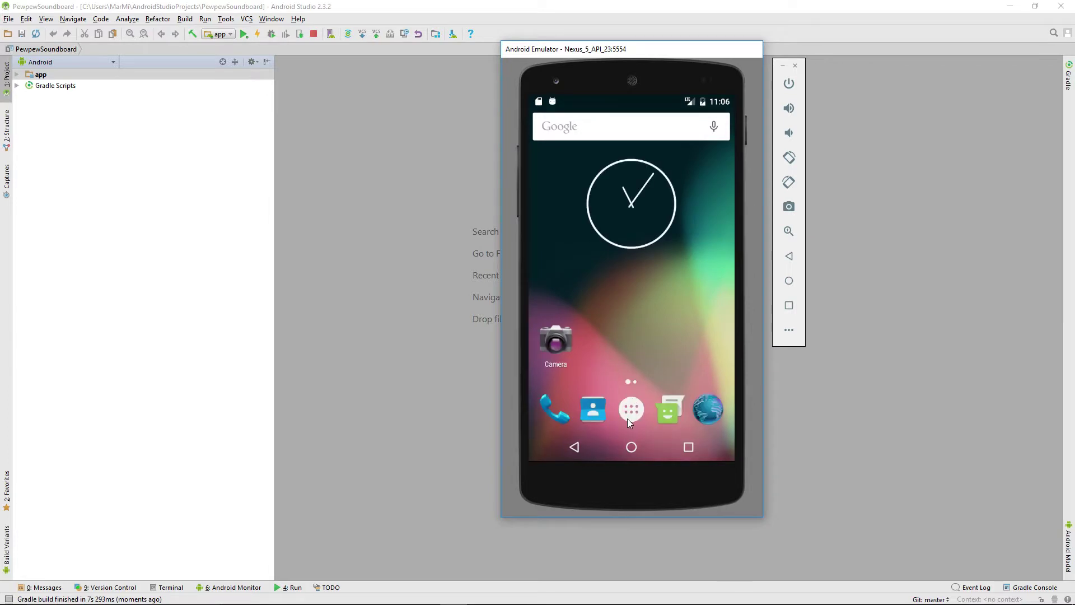
pyautogui.click(628, 414)
pyautogui.scroll(-3, 672, 378)
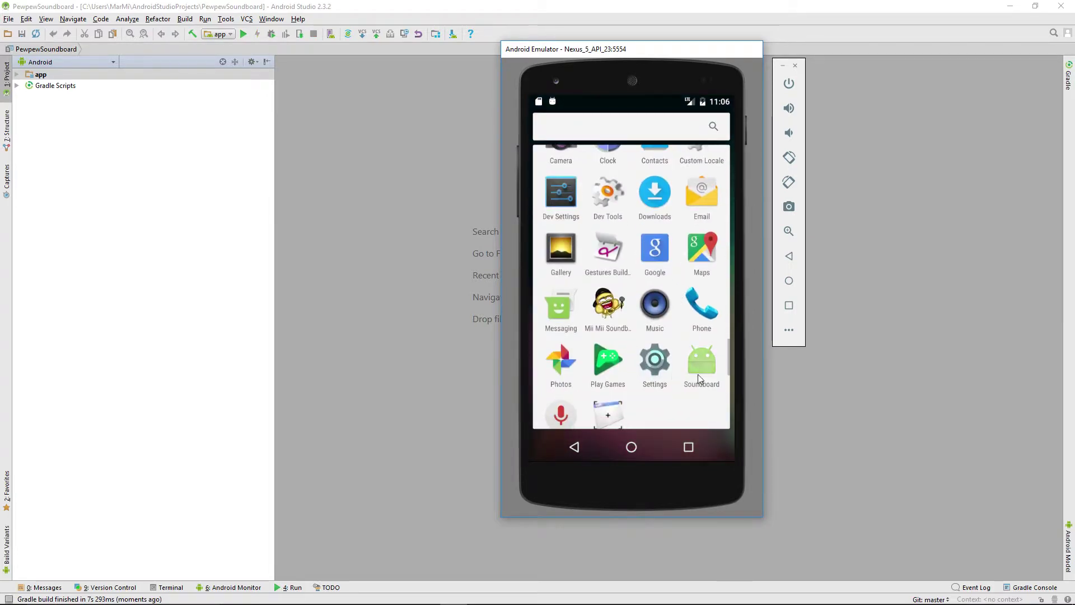
pyautogui.moveTo(697, 375); pyautogui.dragTo(666, 133)
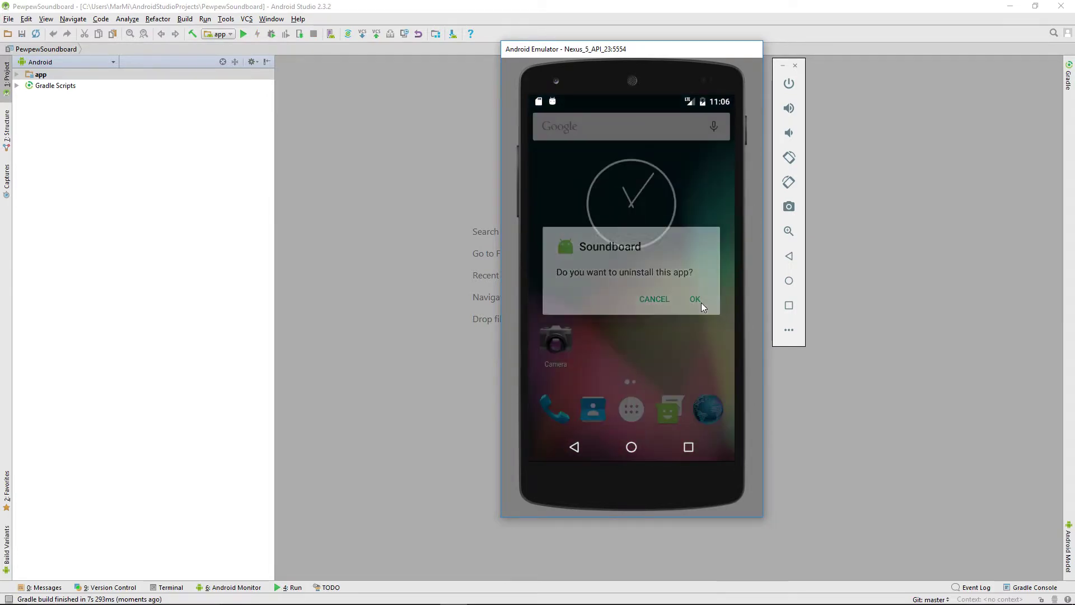
pyautogui.click(696, 300)
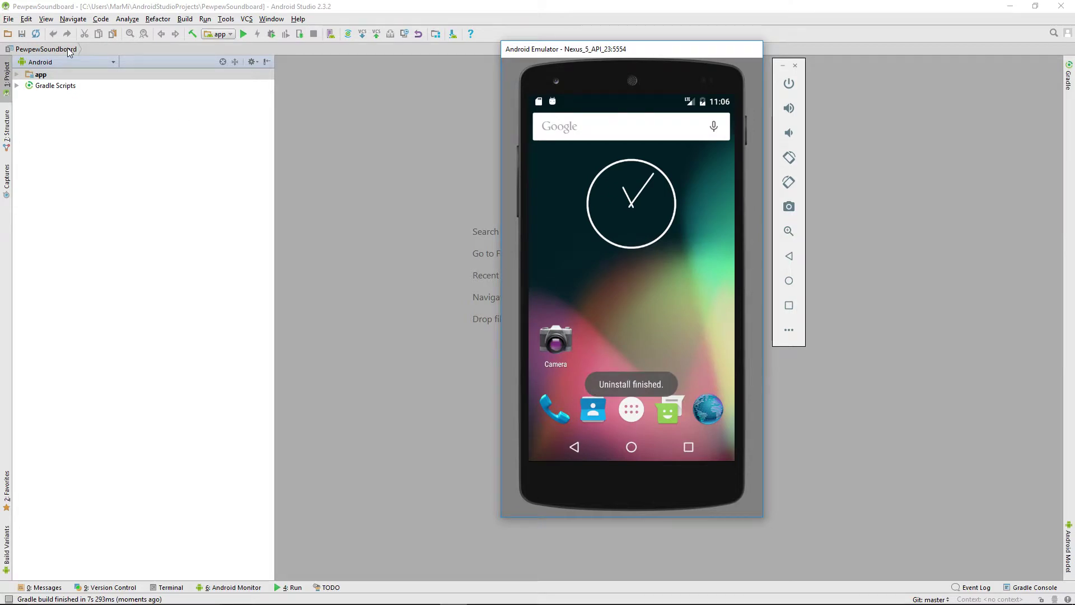
# Step: Switch back to Android Studio, expand the app's java folder, and turn off Compact Empty Middle Packages for the project tree
pyautogui.click(410, 174)
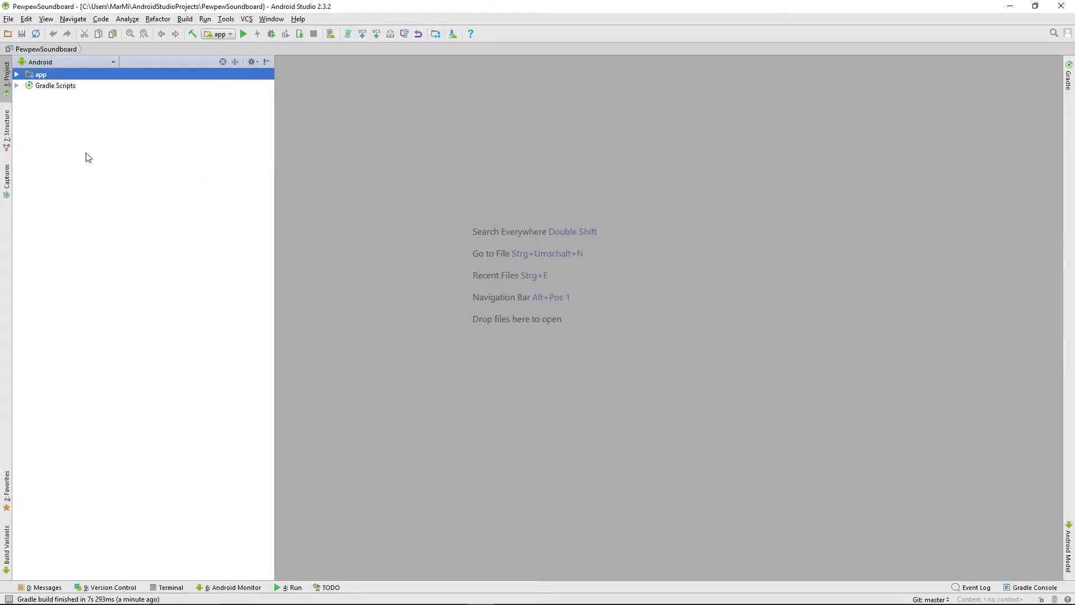
pyautogui.click(17, 74)
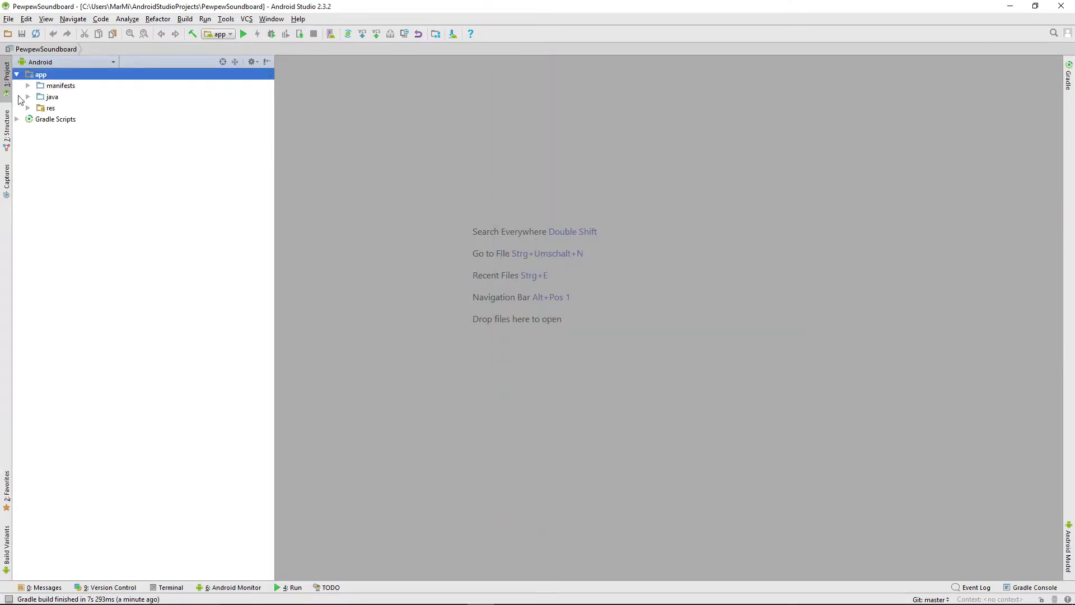
pyautogui.click(28, 97)
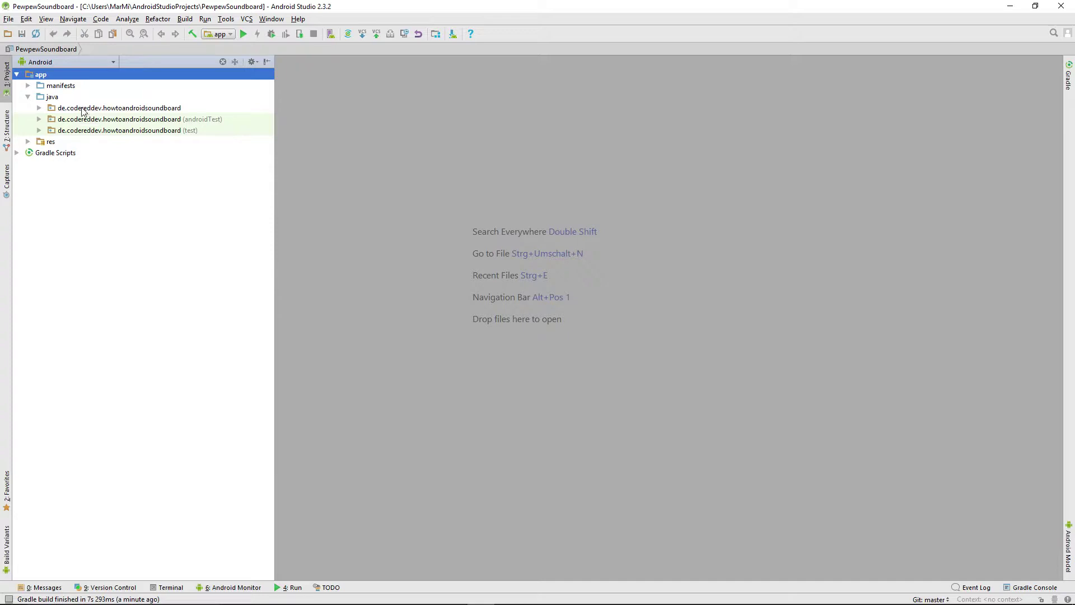
pyautogui.click(85, 108)
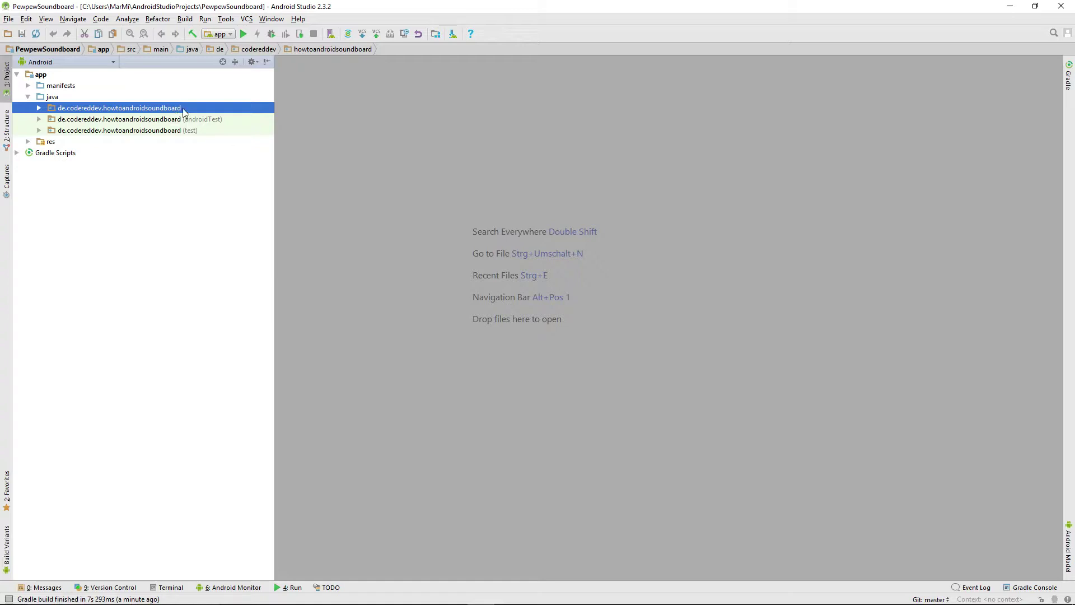
pyautogui.click(251, 62)
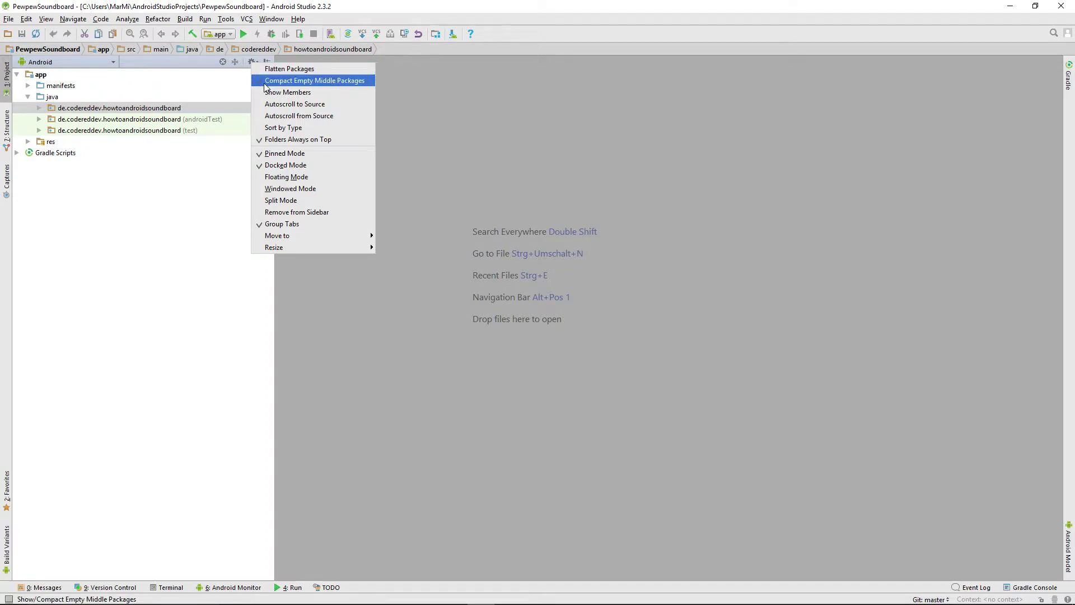
pyautogui.click(264, 83)
# Step: Examine the separate package levels de, codereddev, and howtoandroidsoundboard in the java folder
pyautogui.click(85, 119)
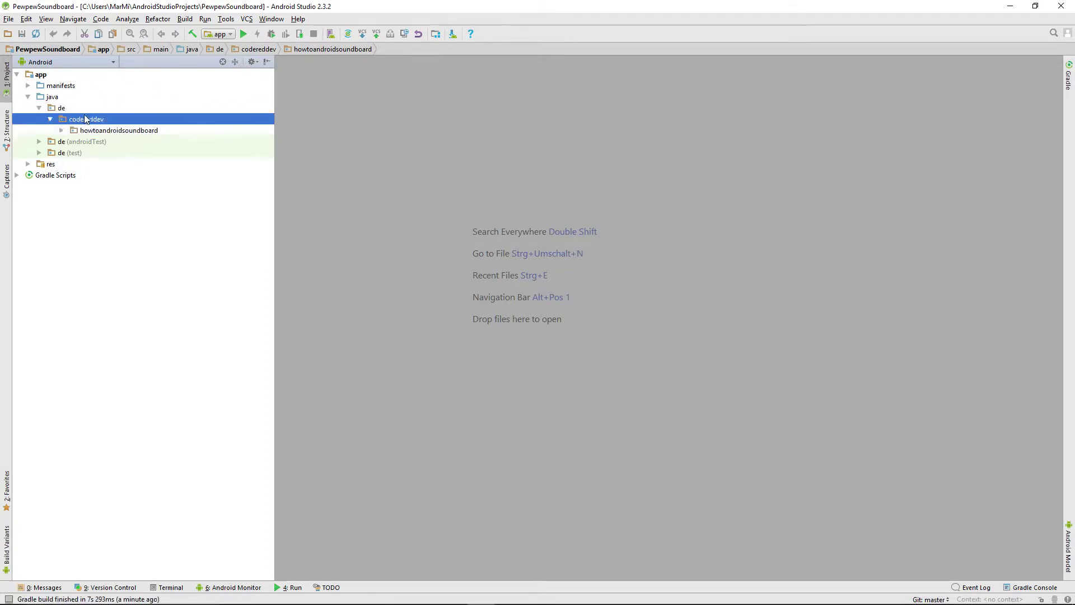
pyautogui.click(74, 105)
pyautogui.click(82, 119)
pyautogui.click(84, 130)
pyautogui.click(82, 120)
pyautogui.click(75, 110)
pyautogui.click(78, 119)
pyautogui.click(82, 131)
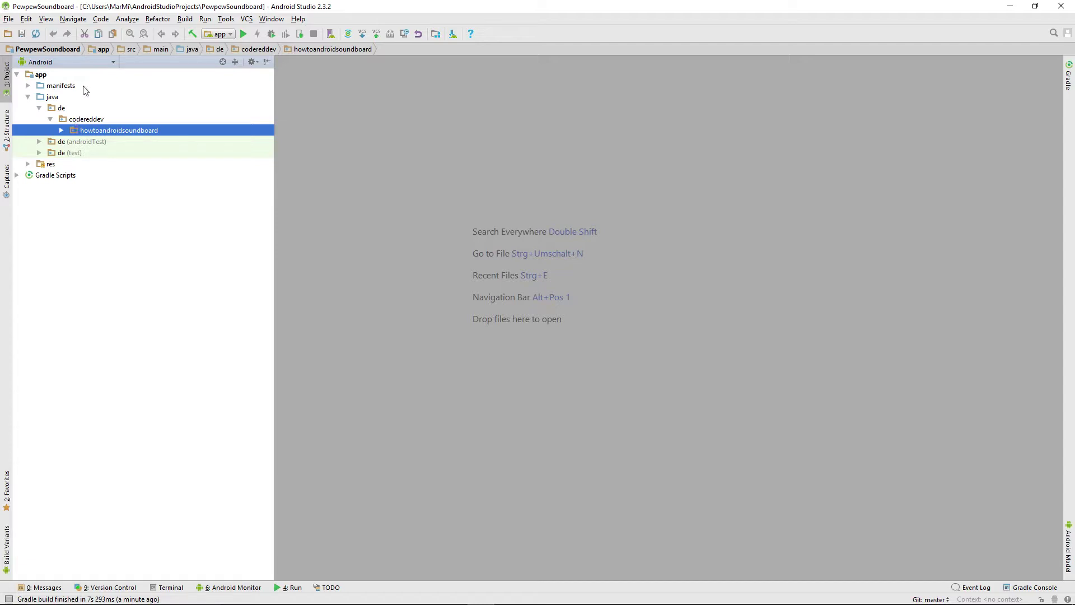
# Step: Rename the top-level package de to com and carry out the refactoring across all its usages
pyautogui.click(100, 110)
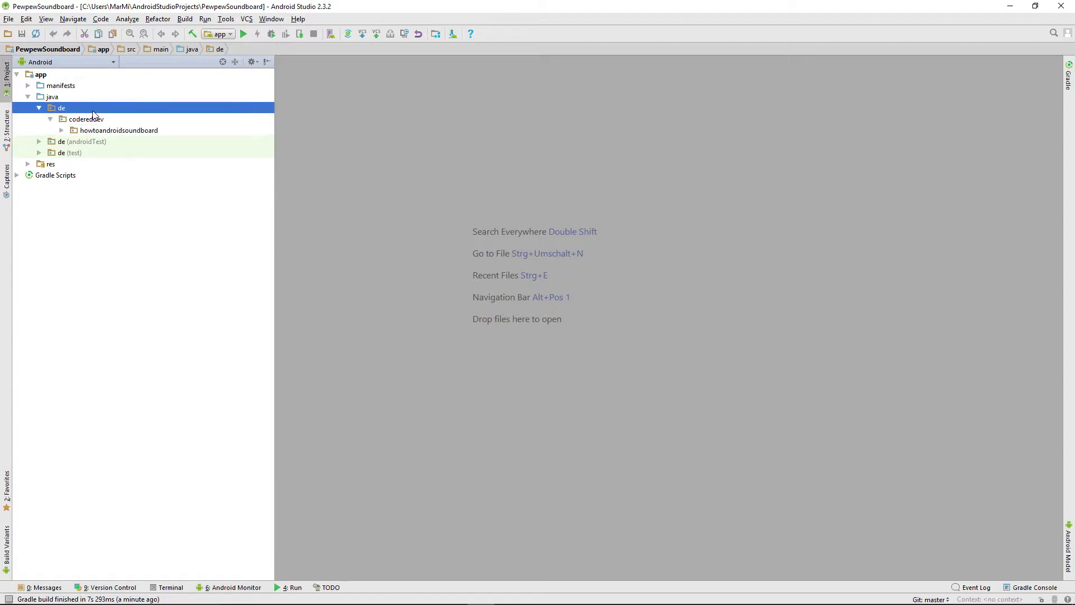
pyautogui.rightClick(93, 113)
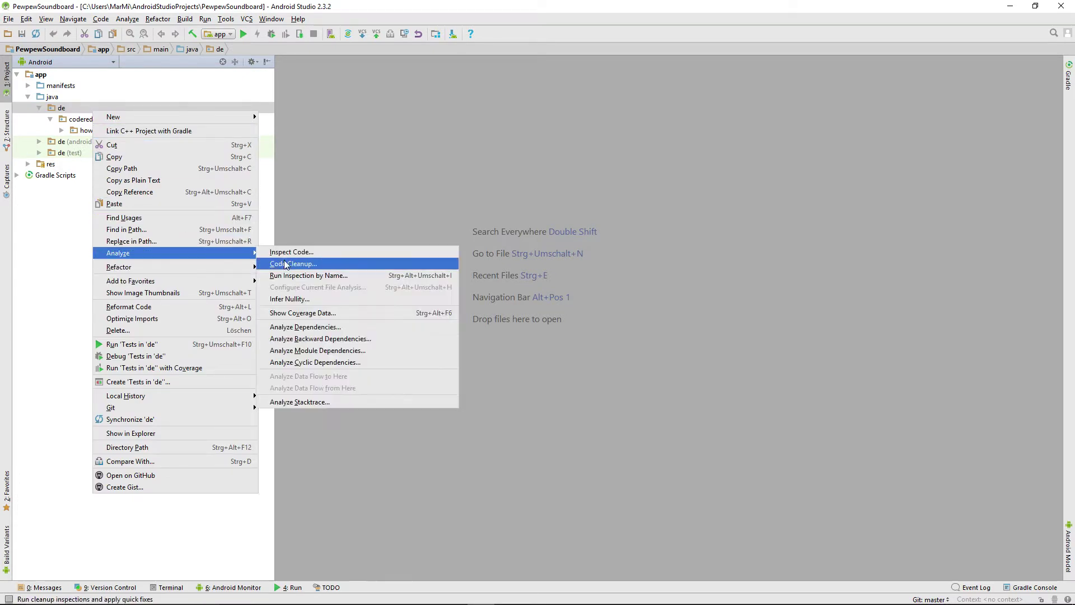
pyautogui.moveTo(257, 268)
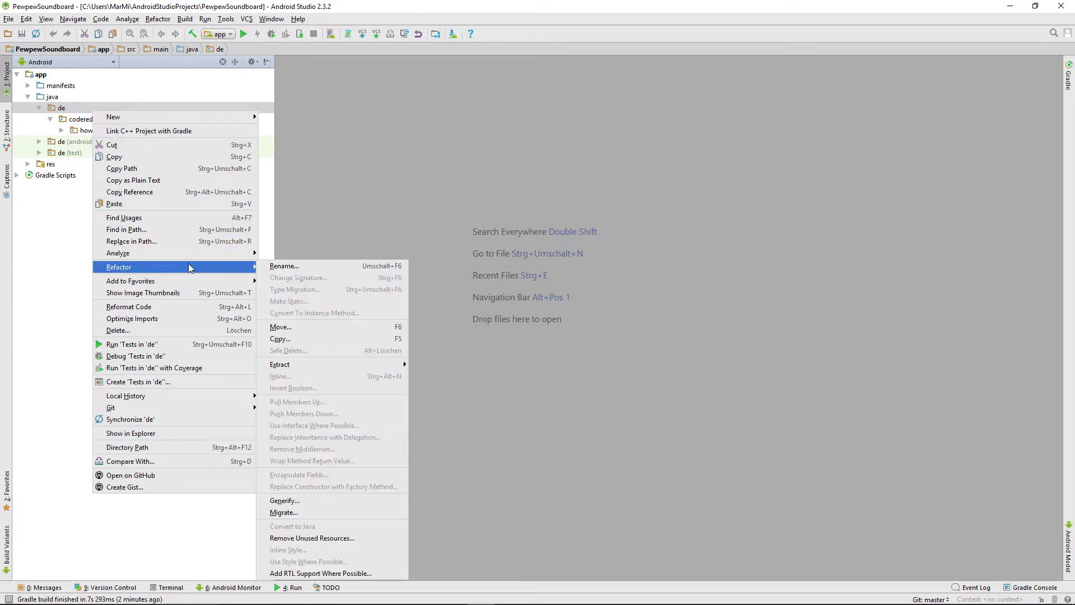
pyautogui.click(284, 266)
pyautogui.click(447, 350)
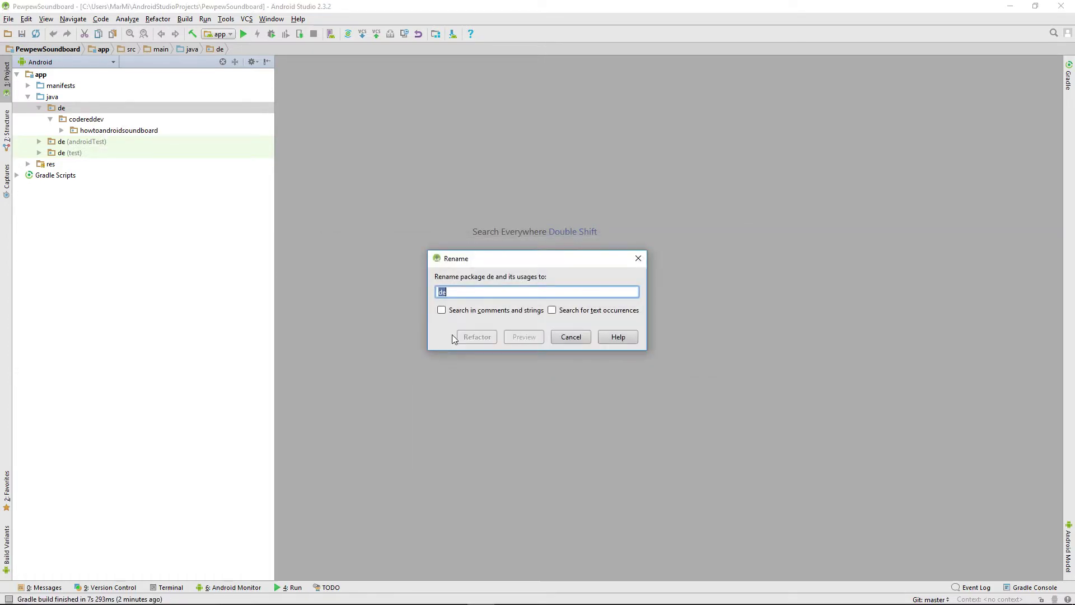
pyautogui.write('com')
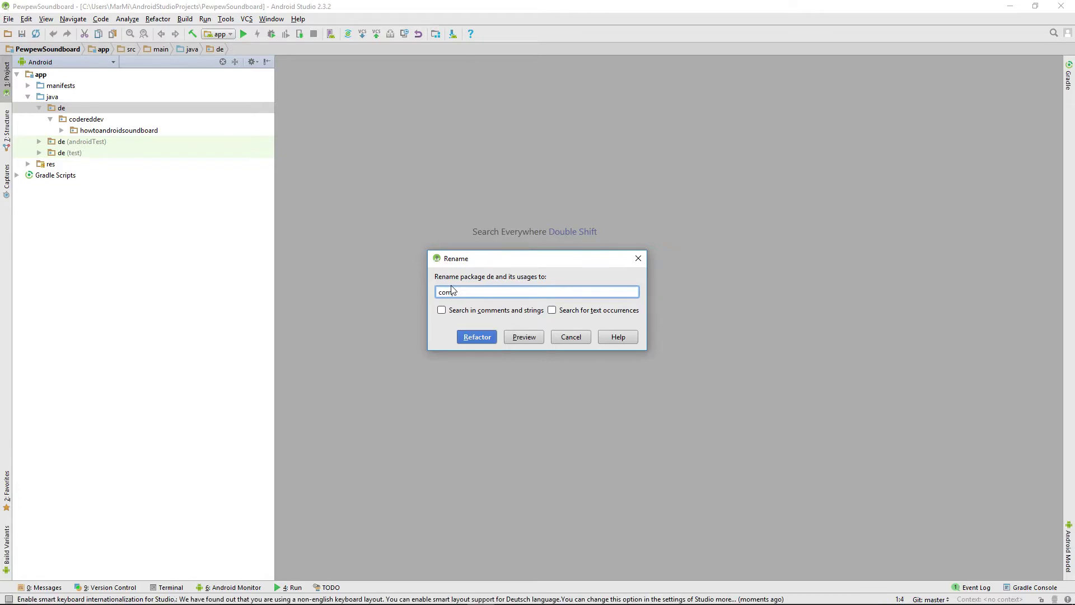
pyautogui.click(469, 343)
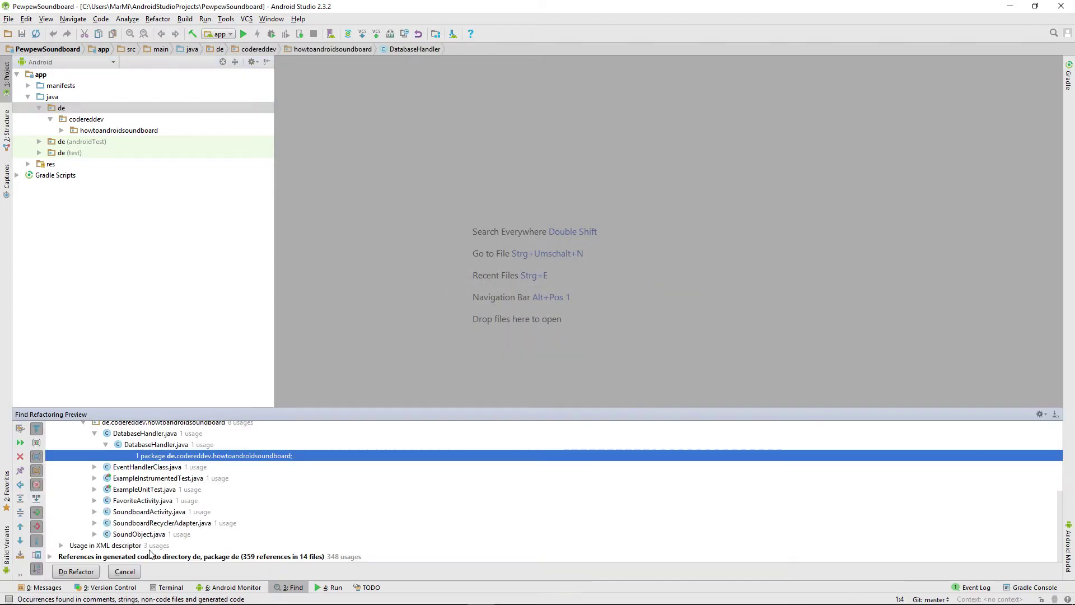
pyautogui.scroll(3, 128, 521)
pyautogui.scroll(-3, 129, 518)
pyautogui.click(79, 573)
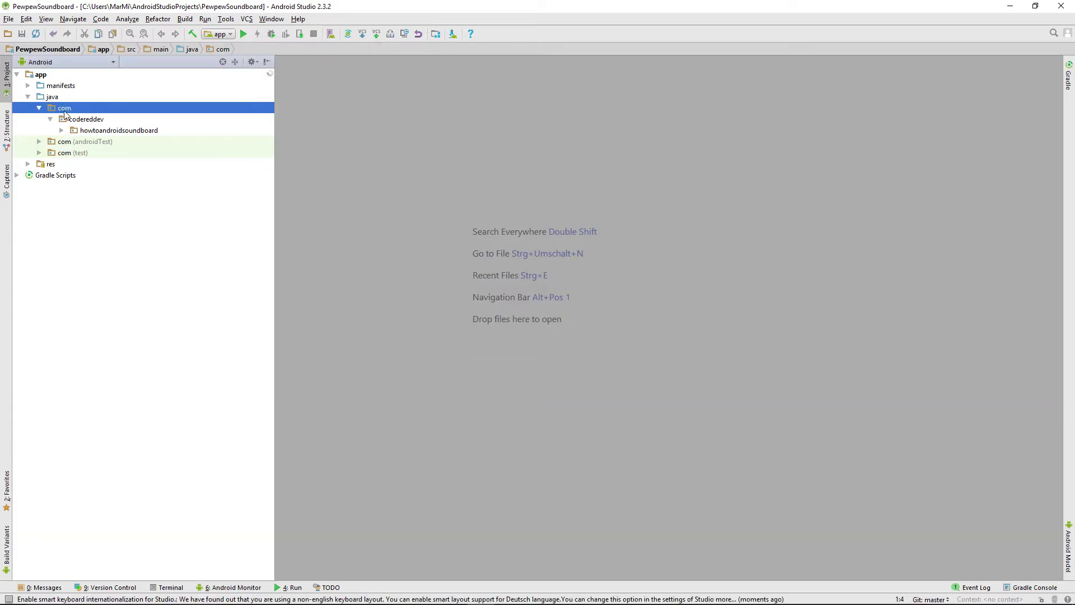
# Step: Refactor the codereddev package inside com, renaming it to pupu
pyautogui.rightClick(65, 118)
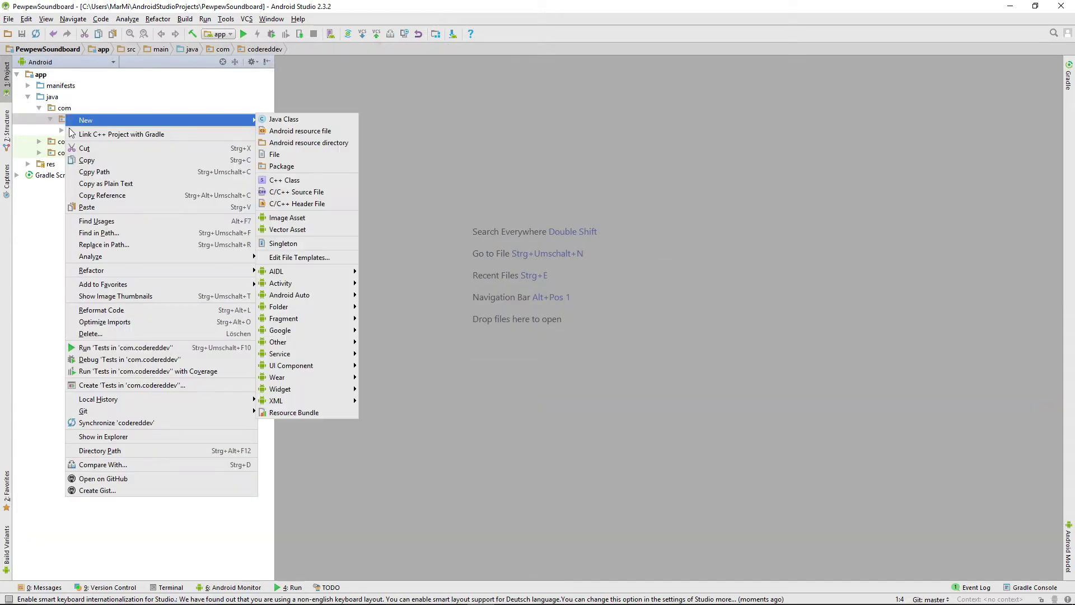
pyautogui.moveTo(84, 273)
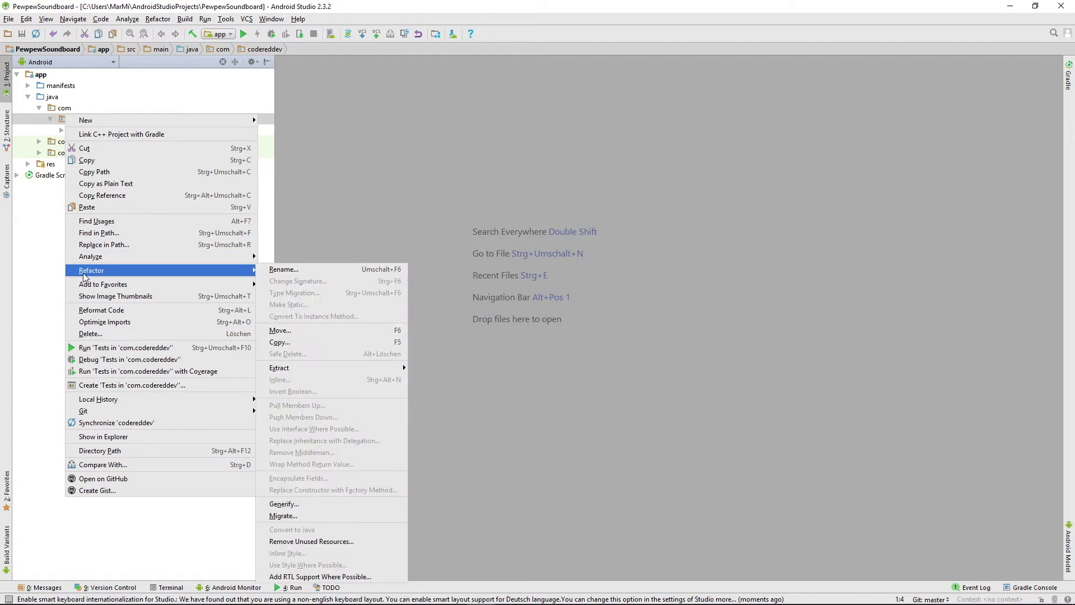
pyautogui.click(321, 270)
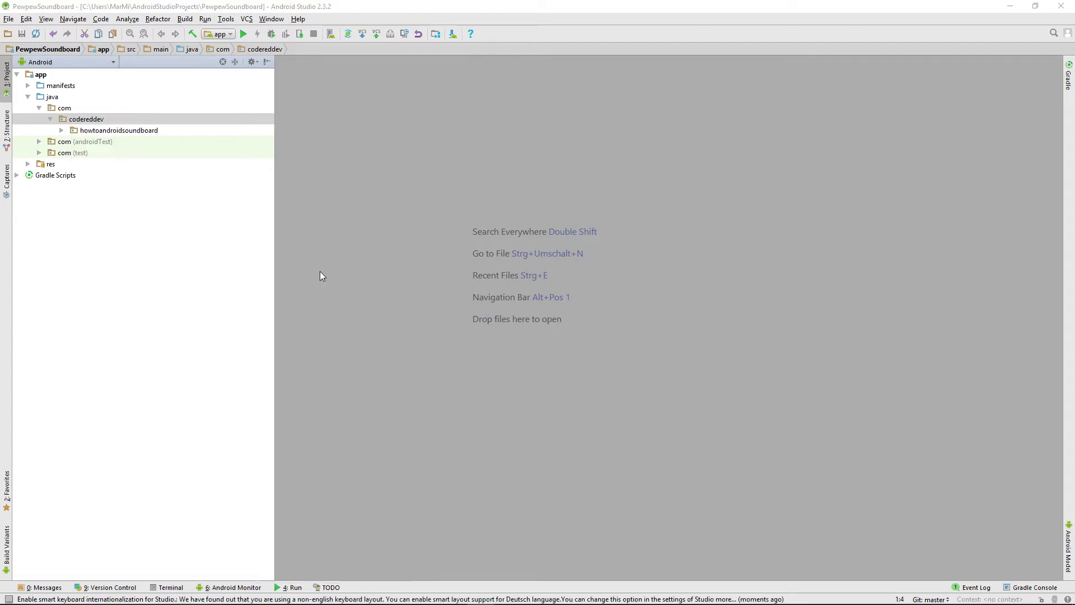
pyautogui.click(462, 344)
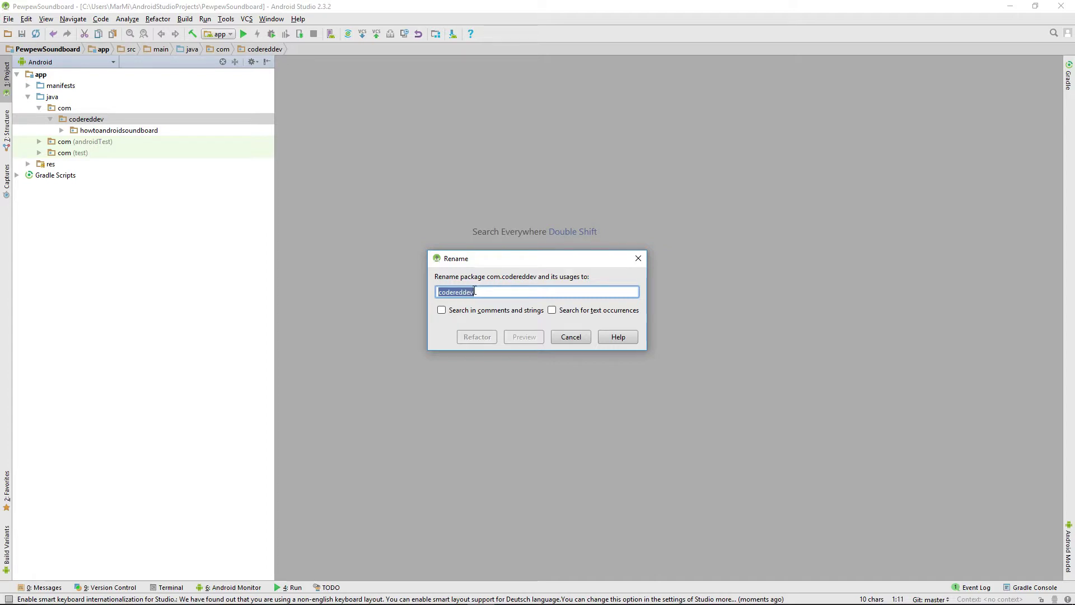
pyautogui.write('popu')
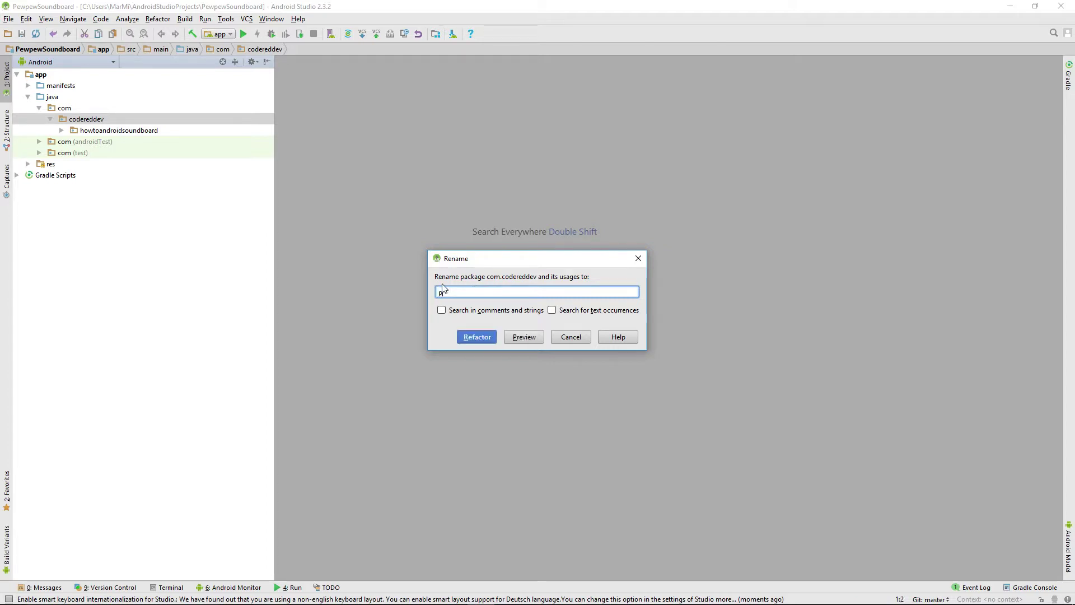
pyautogui.click(481, 338)
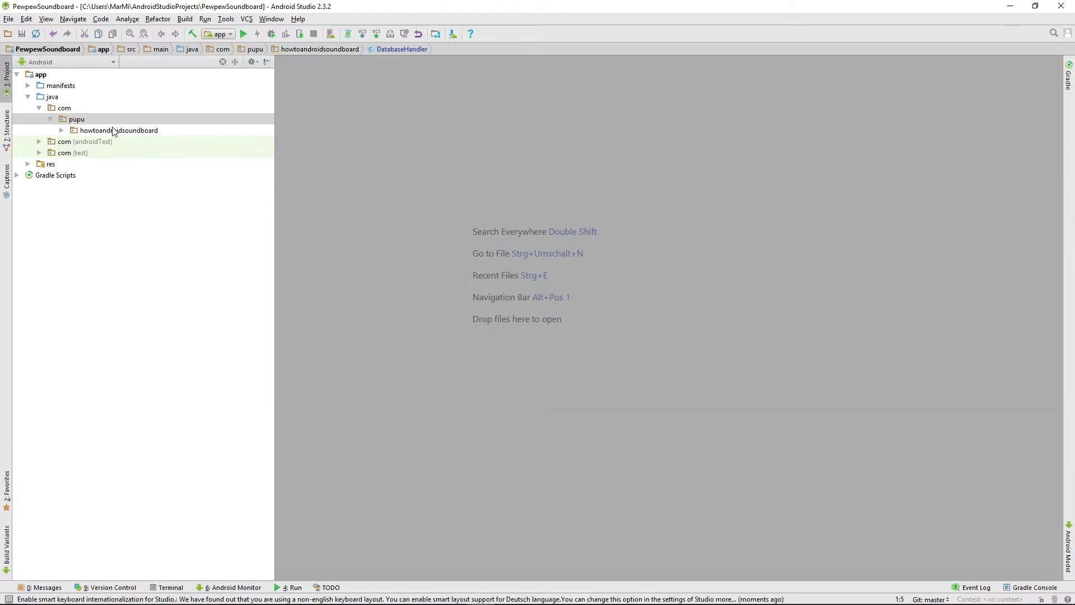
# Step: Rename the howtoandroidsoundboard package to pewpewsoundboard and carry out the refactoring across all its usages
pyautogui.click(112, 128)
pyautogui.rightClick(112, 129)
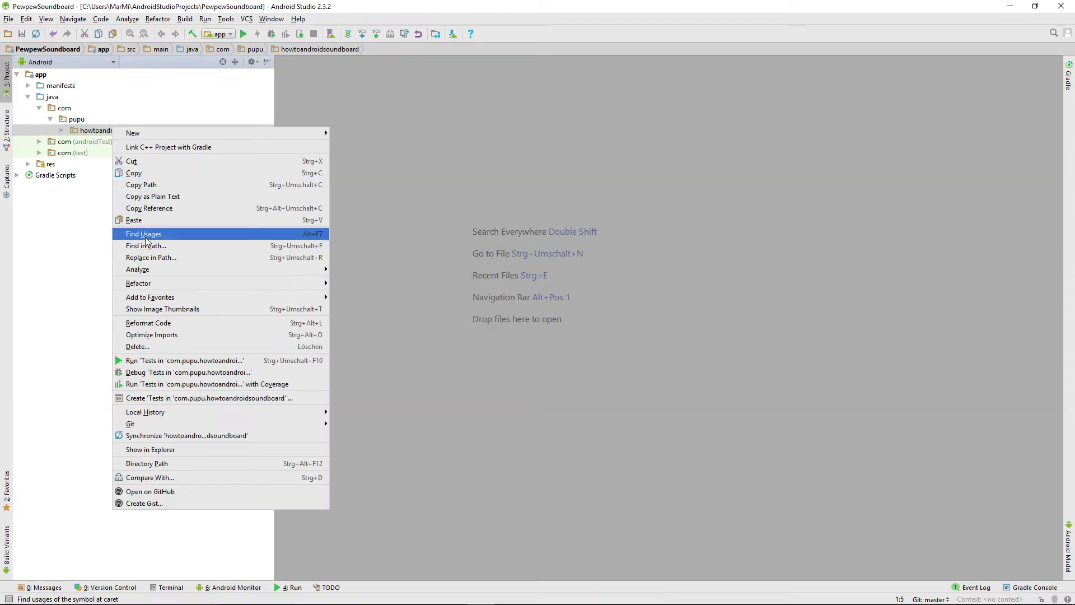
pyautogui.moveTo(149, 285)
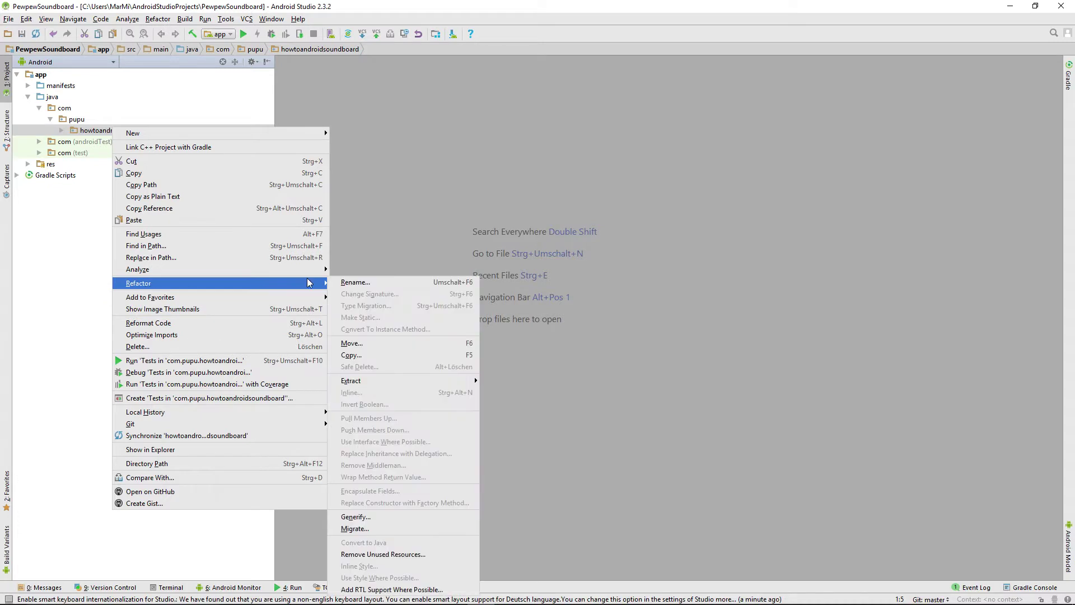
pyautogui.click(345, 282)
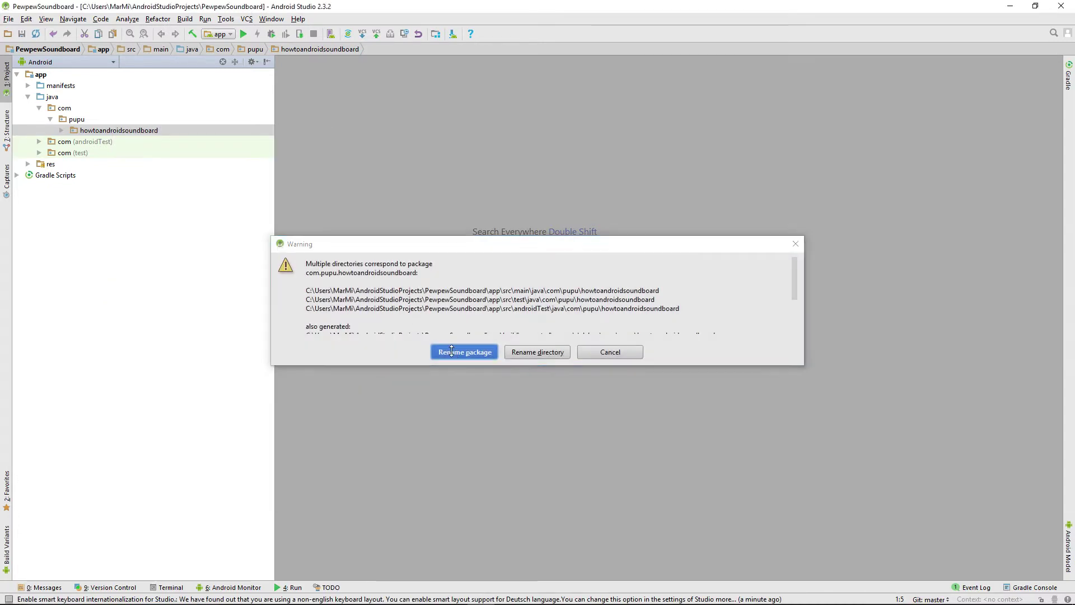
pyautogui.click(464, 352)
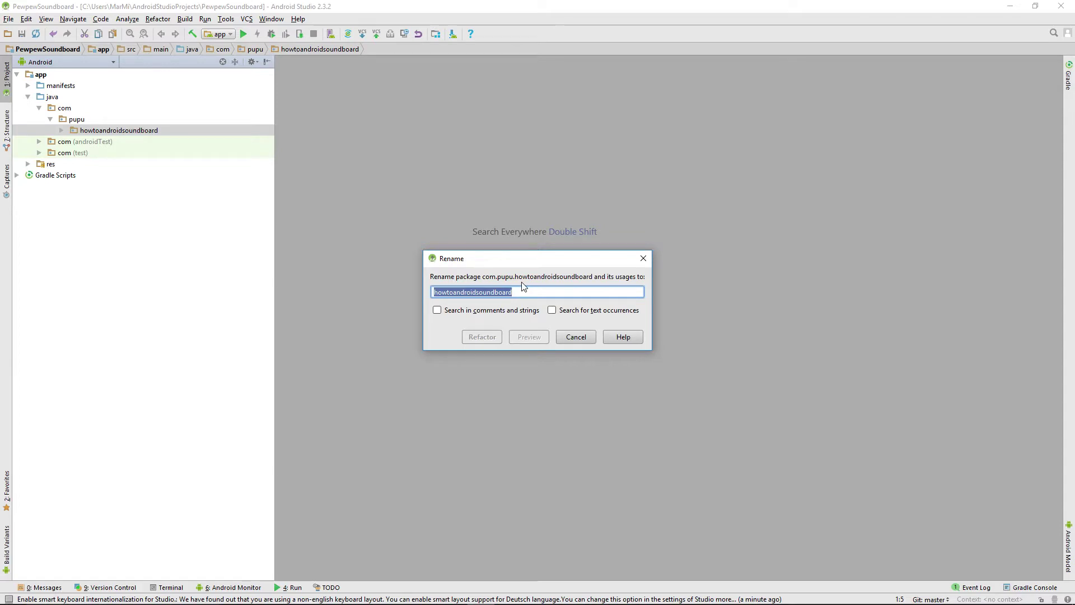
pyautogui.write('pewpew')
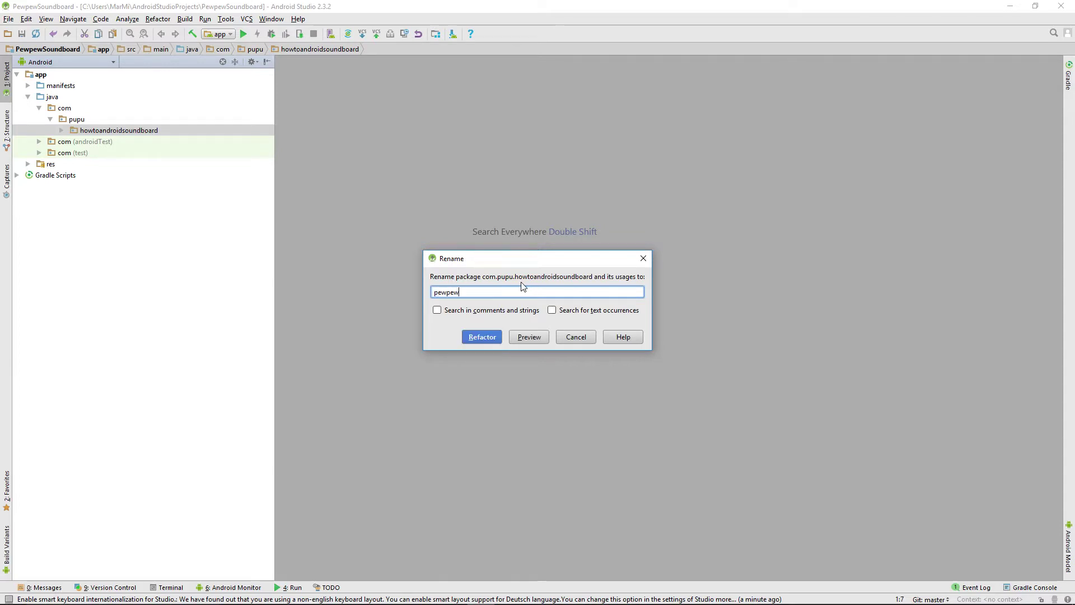
pyautogui.write('soundbno')
pyautogui.write('boar')
pyautogui.write('d')
pyautogui.click(468, 337)
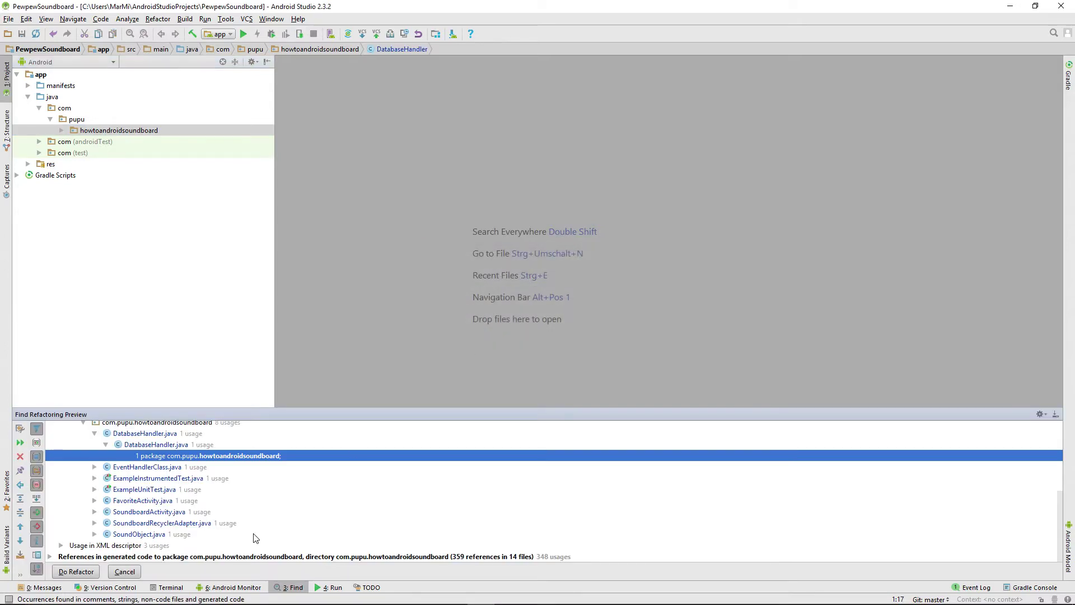
pyautogui.click(76, 571)
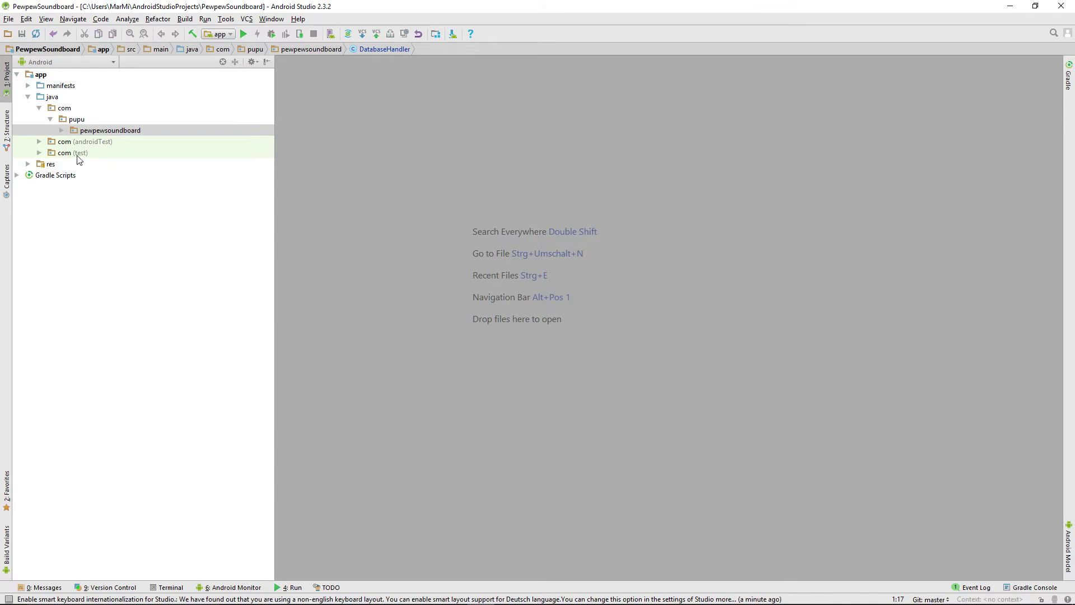
# Step: Expand Gradle Scripts and open the build.gradle file of the app module
pyautogui.click(47, 180)
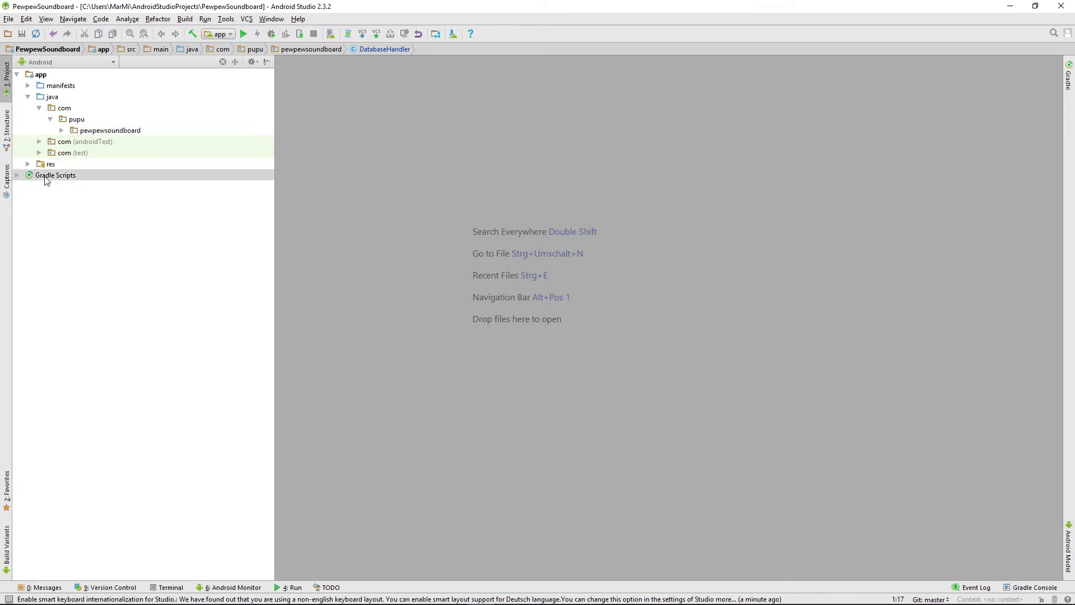
pyautogui.doubleClick(47, 177)
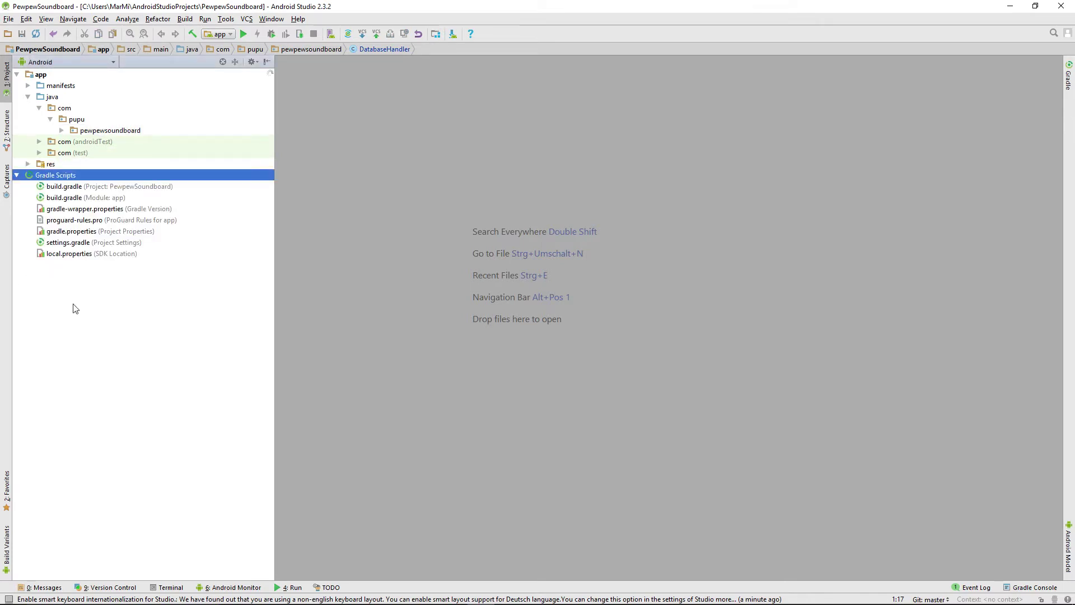
pyautogui.doubleClick(69, 201)
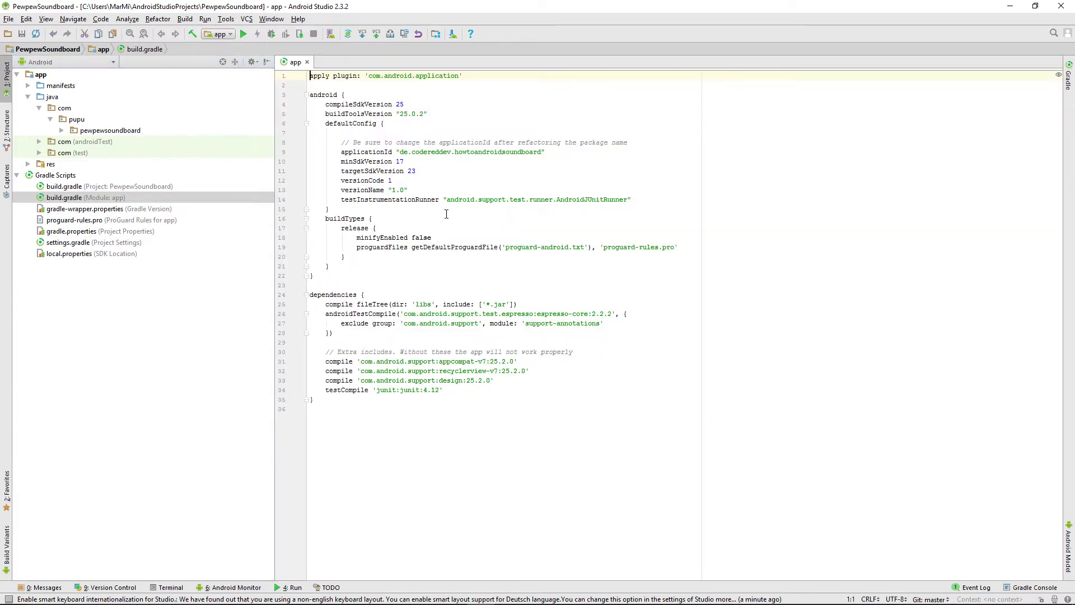
# Step: Change the applicationId in defaultConfig to "com.pupu.pewpewsoundboard" and sync the project with Gradle
pyautogui.click(531, 152)
pyautogui.moveTo(542, 152)
pyautogui.mouseDown()
pyautogui.moveTo(341, 152)
pyautogui.moveTo(541, 153)
pyautogui.mouseUp()
pyautogui.click(392, 152)
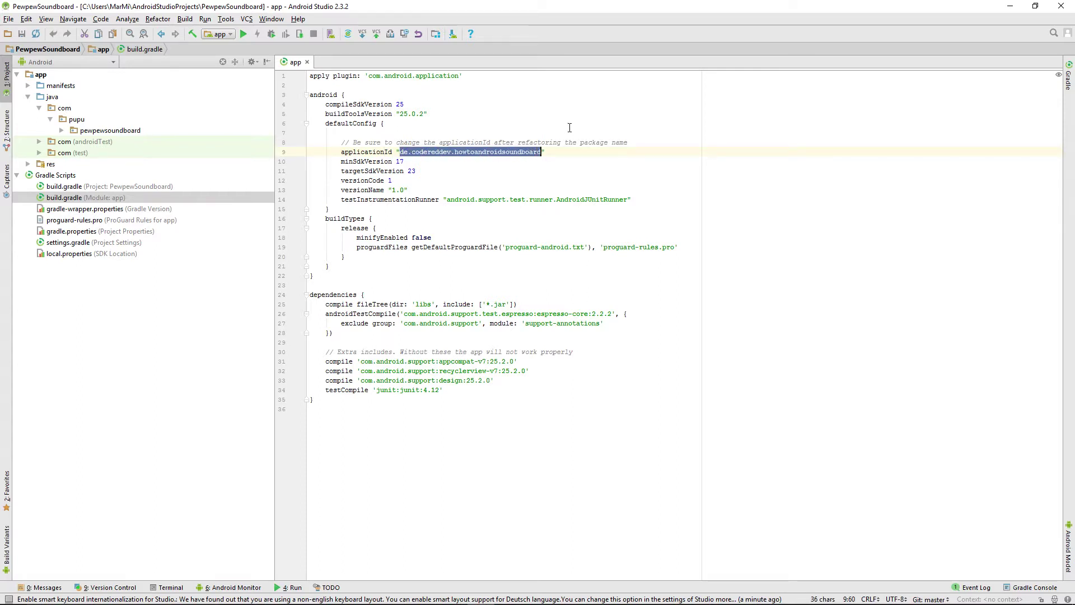
pyautogui.write('com.p')
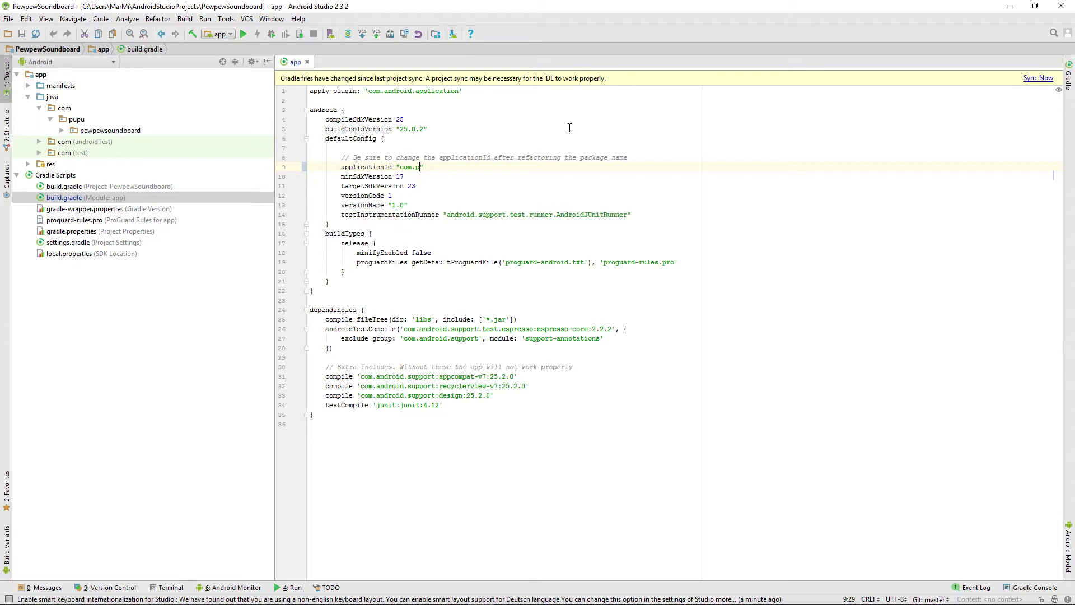
pyautogui.write('upu')
pyautogui.write('.pew')
pyautogui.write('pewsoundoba')
pyautogui.press('BackSpace')
pyautogui.press('BackSpace')
pyautogui.press('BackSpace')
pyautogui.write('boa')
pyautogui.write('ard')
pyautogui.click(1038, 77)
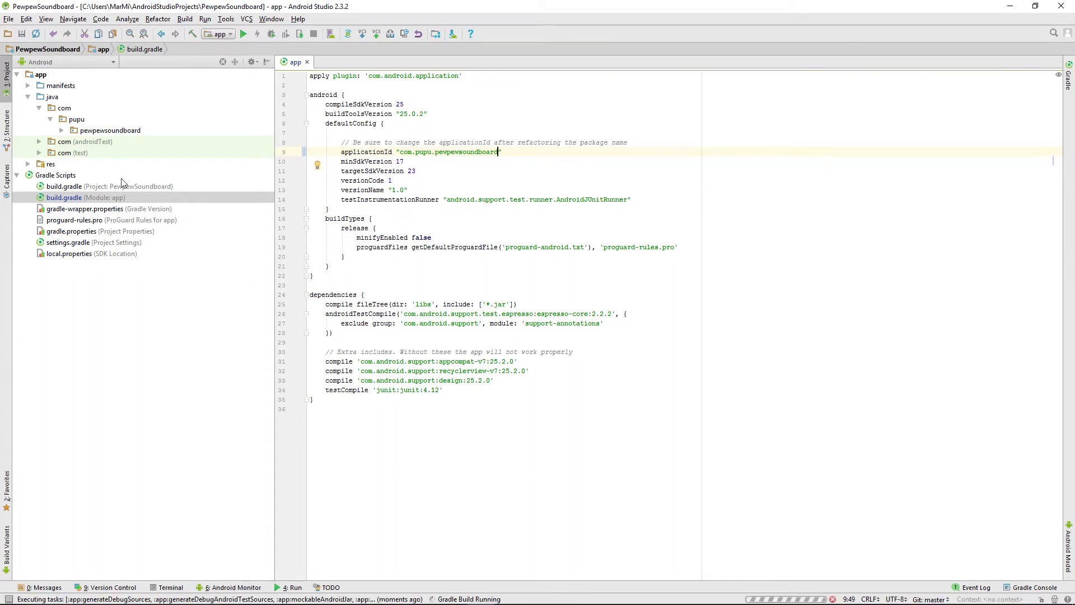
# Step: Open strings.xml from the res values folder and set the app_name string to PewPew Soundboard
pyautogui.click(37, 166)
pyautogui.doubleClick(37, 166)
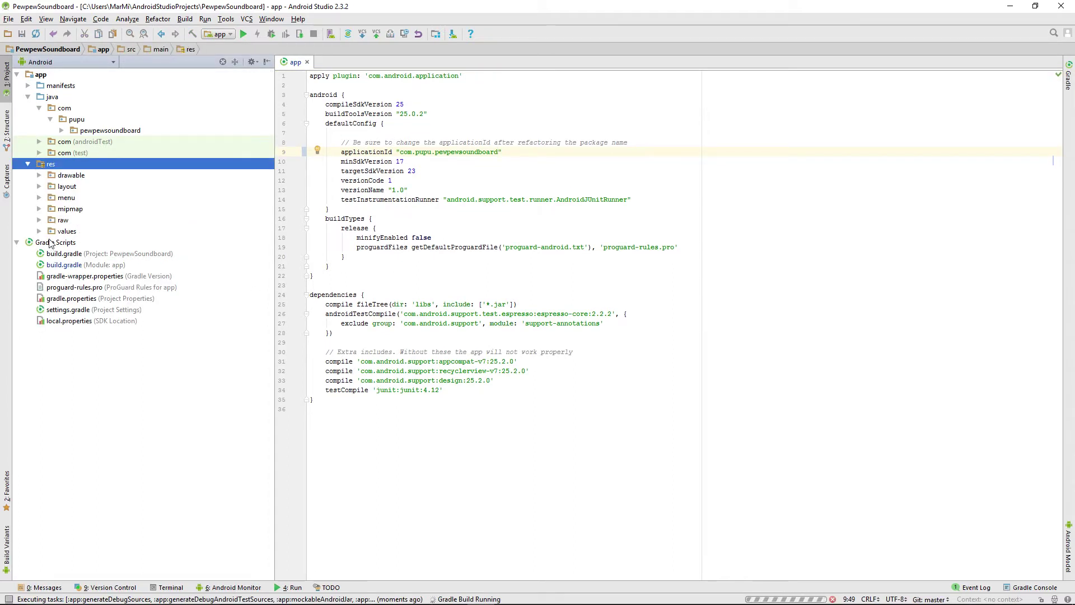
pyautogui.doubleClick(59, 230)
pyautogui.doubleClick(54, 255)
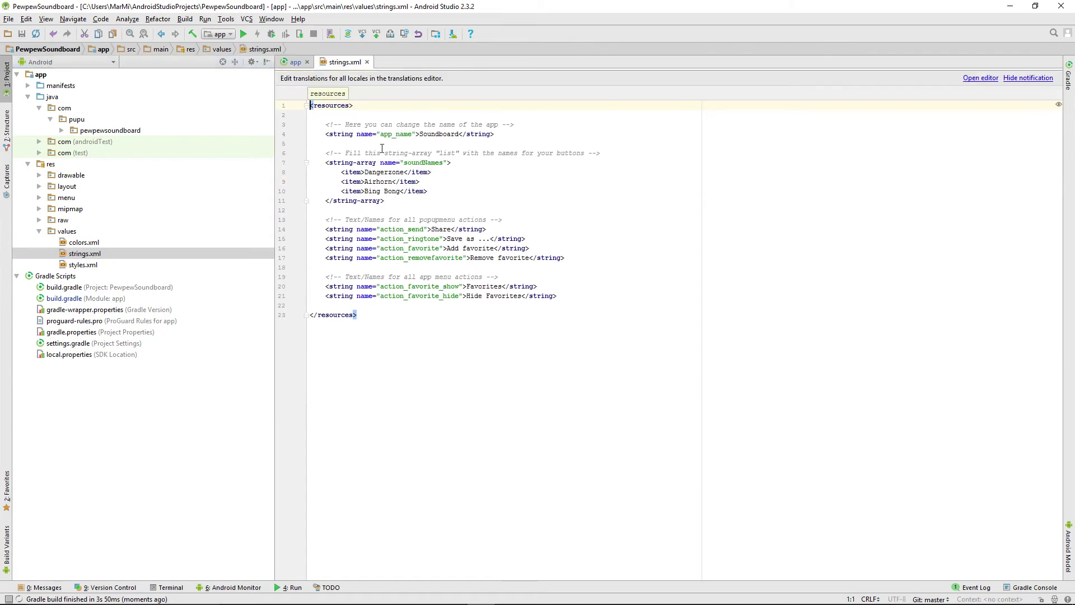
pyautogui.doubleClick(450, 137)
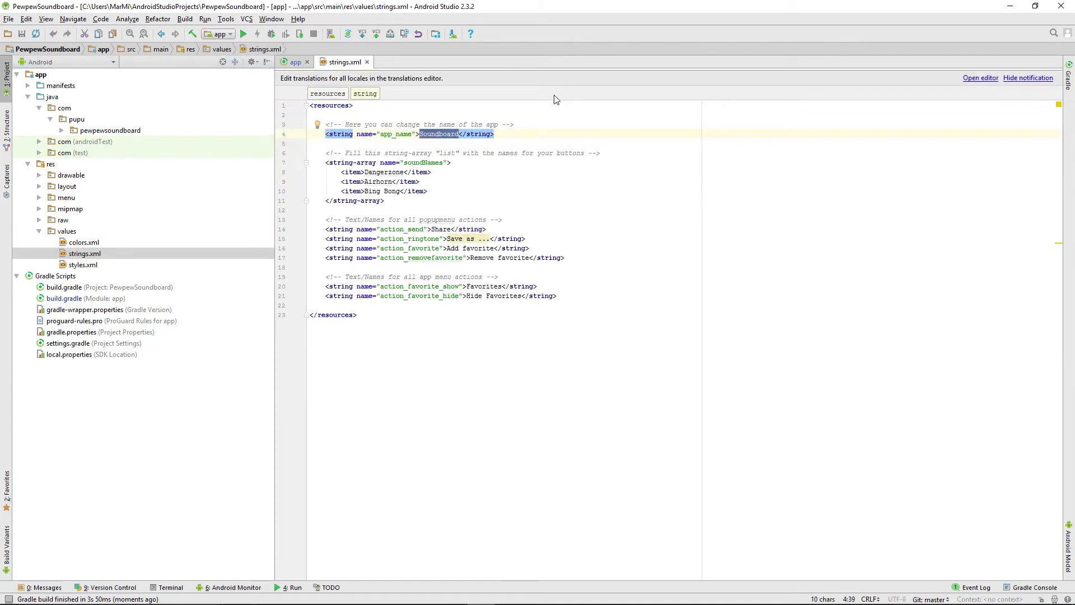
pyautogui.write('PewPe')
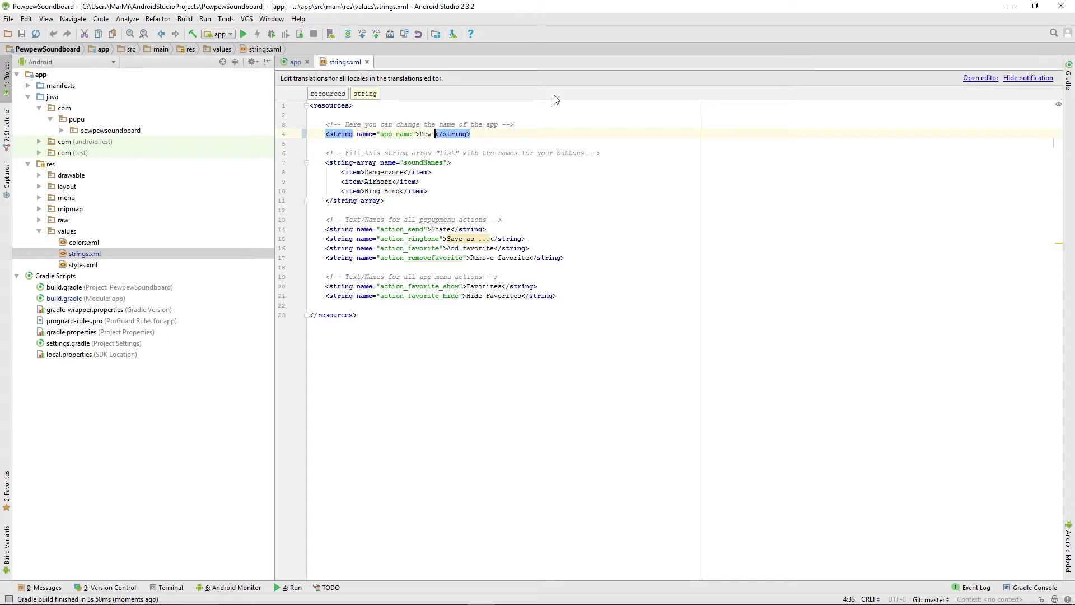
pyautogui.write('w Soundboard')
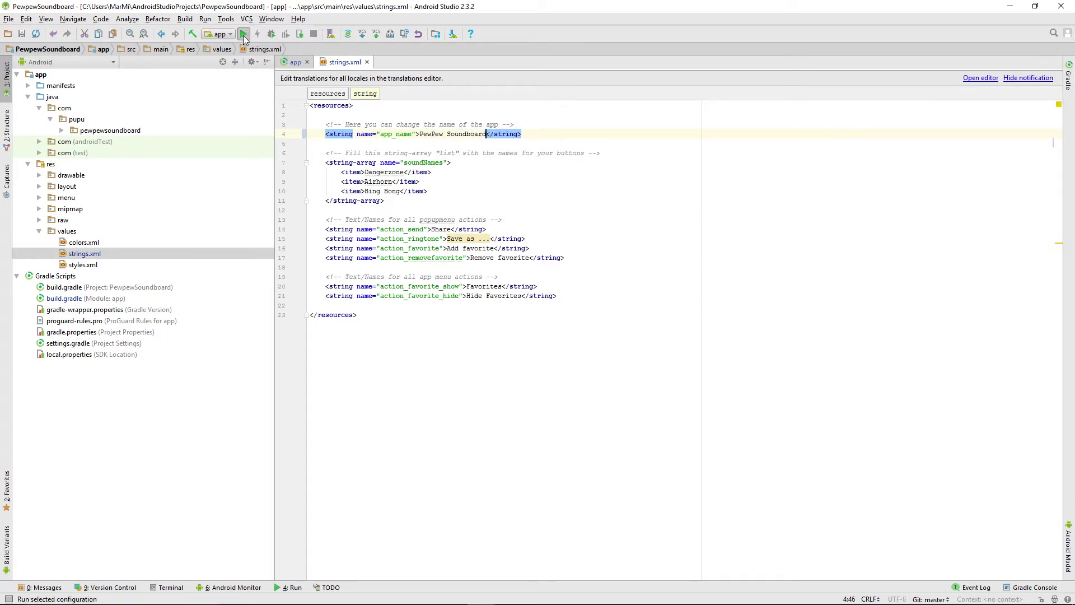
# Step: Rebuild the project and run the app on the connected Nexus 5 API 23 emulator
pyautogui.click(193, 22)
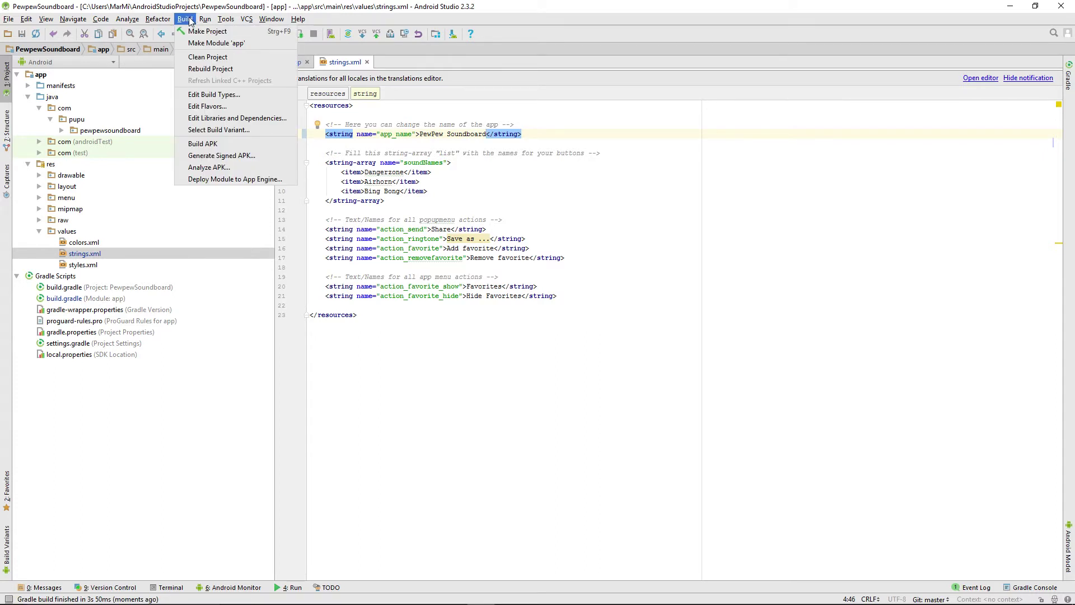
pyautogui.click(197, 69)
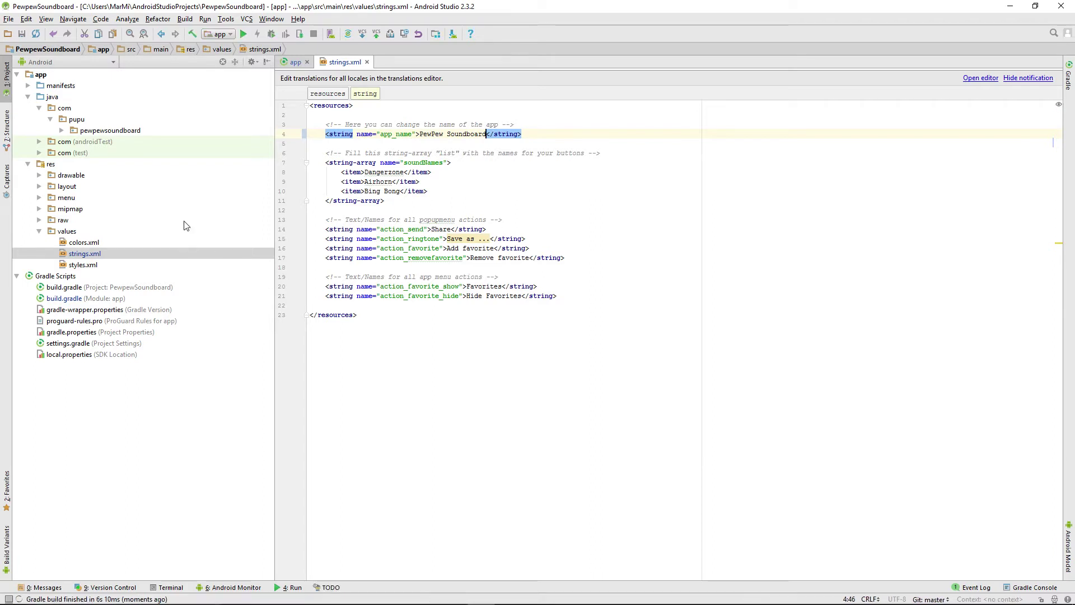
pyautogui.click(243, 33)
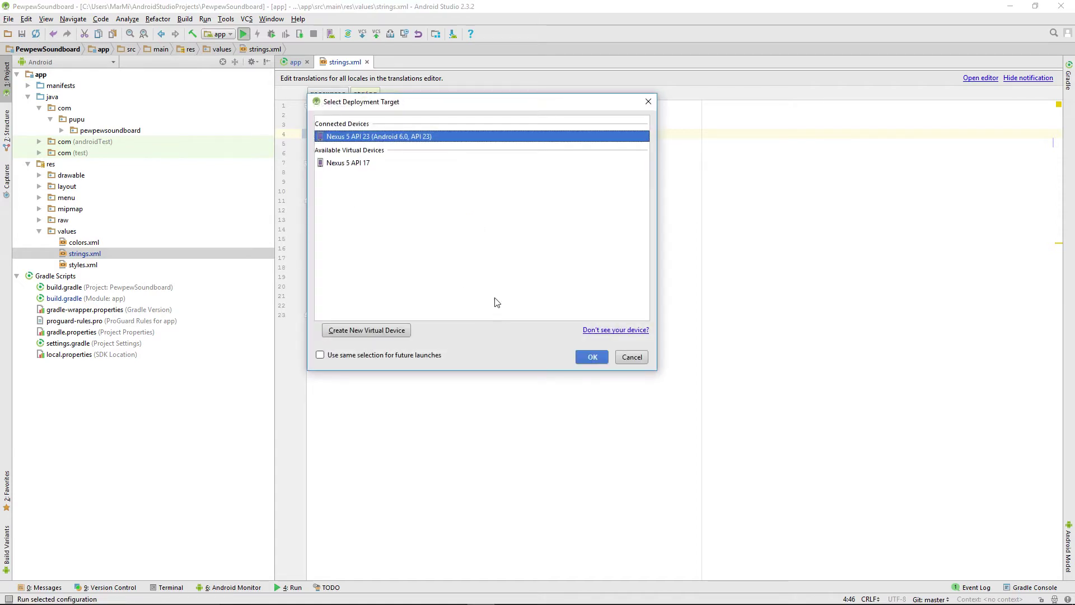
pyautogui.click(589, 353)
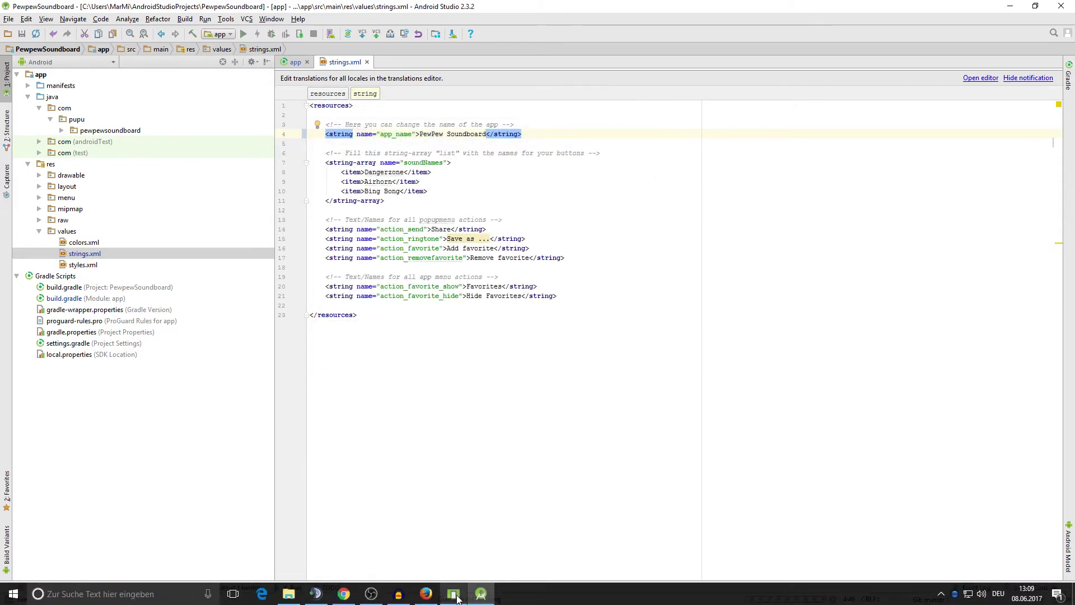
# Step: Switch to the Android Emulator and allow PewPew Soundboard to access photos, media and files on the device
pyautogui.click(456, 600)
pyautogui.click(366, 378)
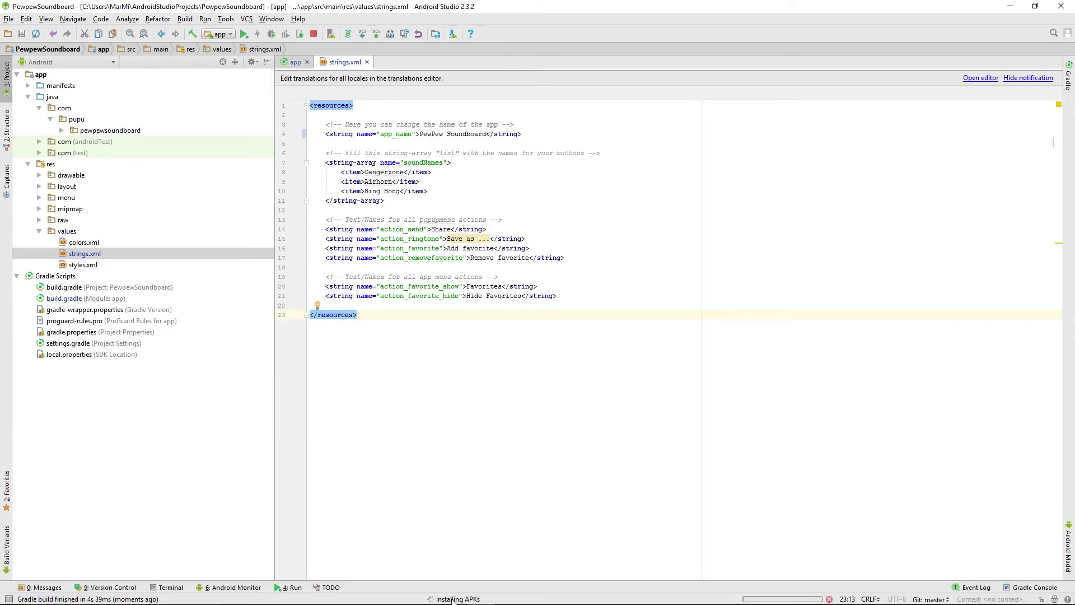
pyautogui.click(460, 597)
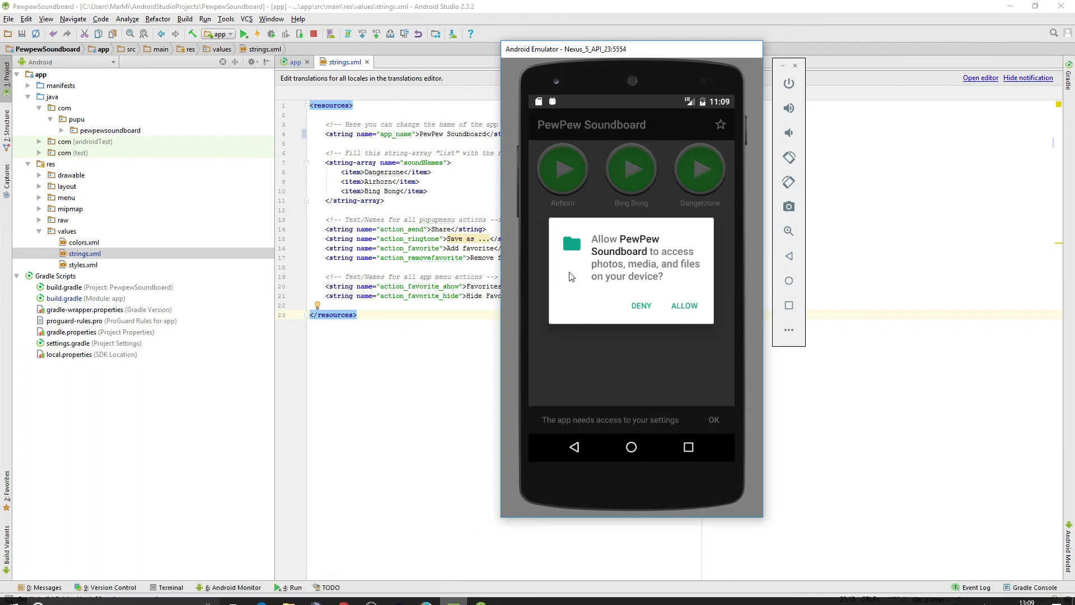
pyautogui.click(679, 306)
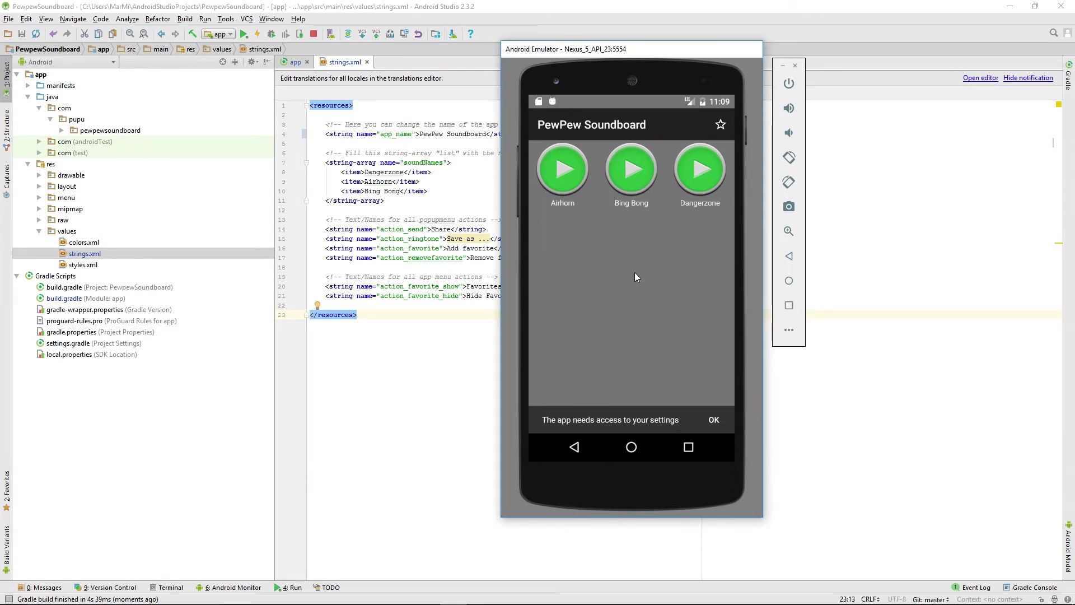
# Step: Add the Bing Bong sound to the favorites and show only the favorite sounds
pyautogui.click(636, 169)
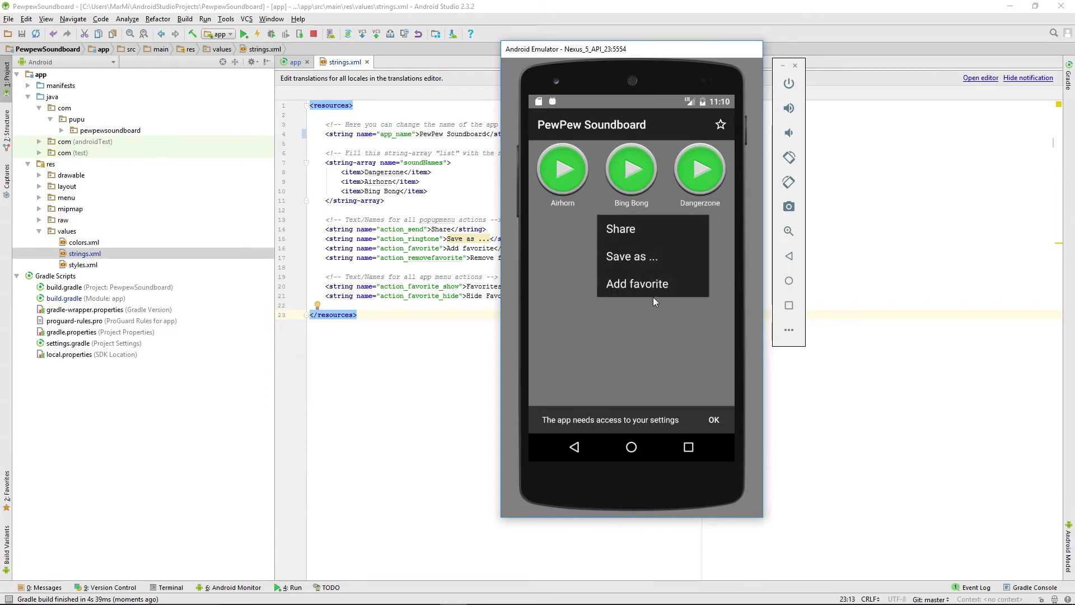
pyautogui.click(667, 267)
pyautogui.click(721, 125)
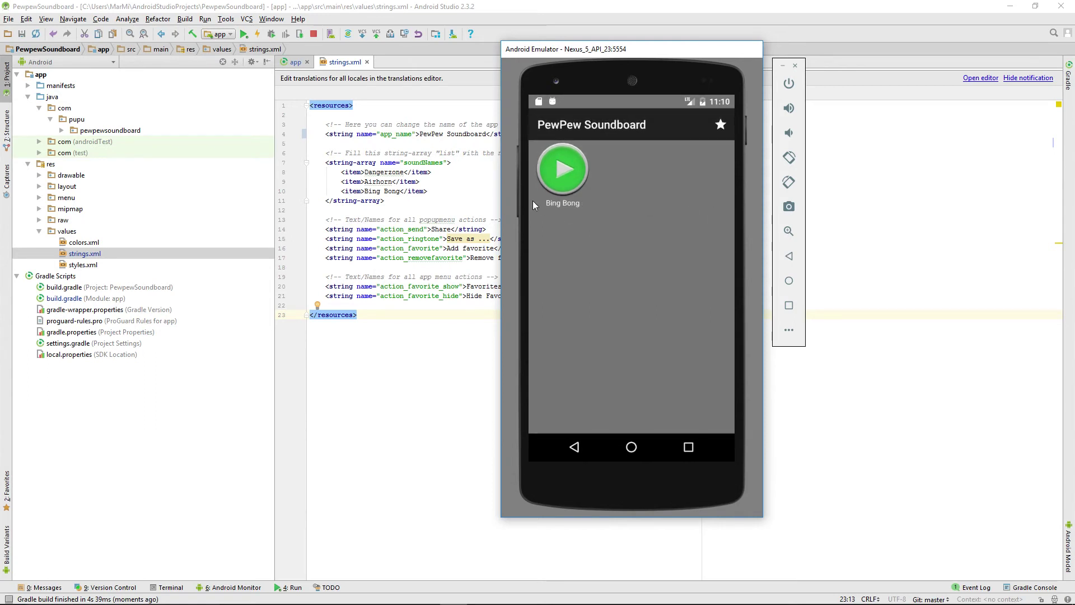
# Step: Remove the Bing Bong sound from the favorites and leave the favorites view
pyautogui.click(562, 177)
pyautogui.click(590, 289)
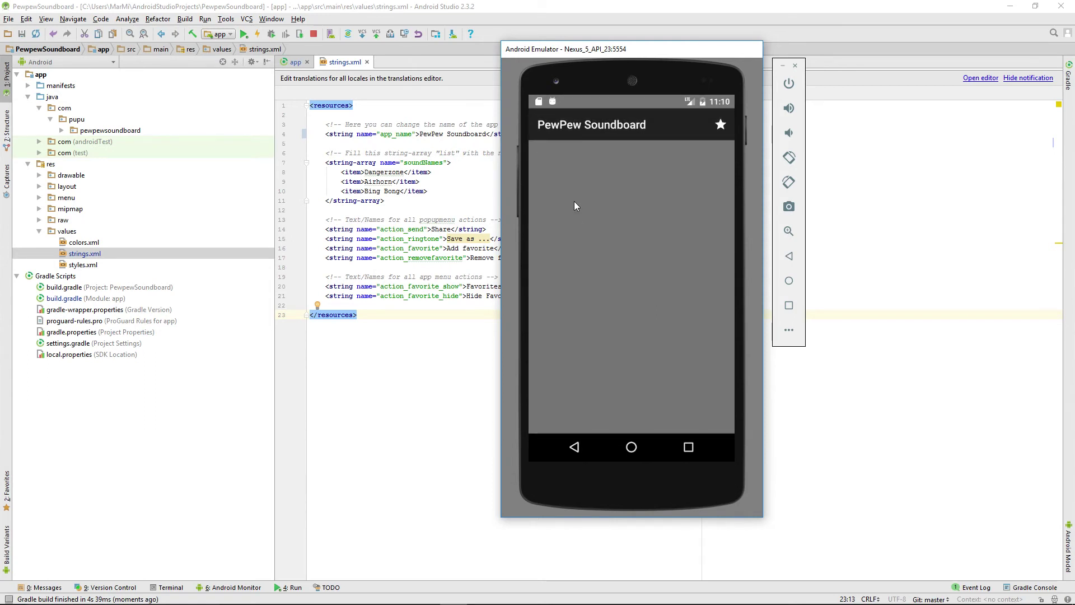
pyautogui.click(576, 447)
# Step: Dismiss PewPew Soundboard from the emulator's recent apps and uninstall it from the app drawer
pyautogui.click(689, 447)
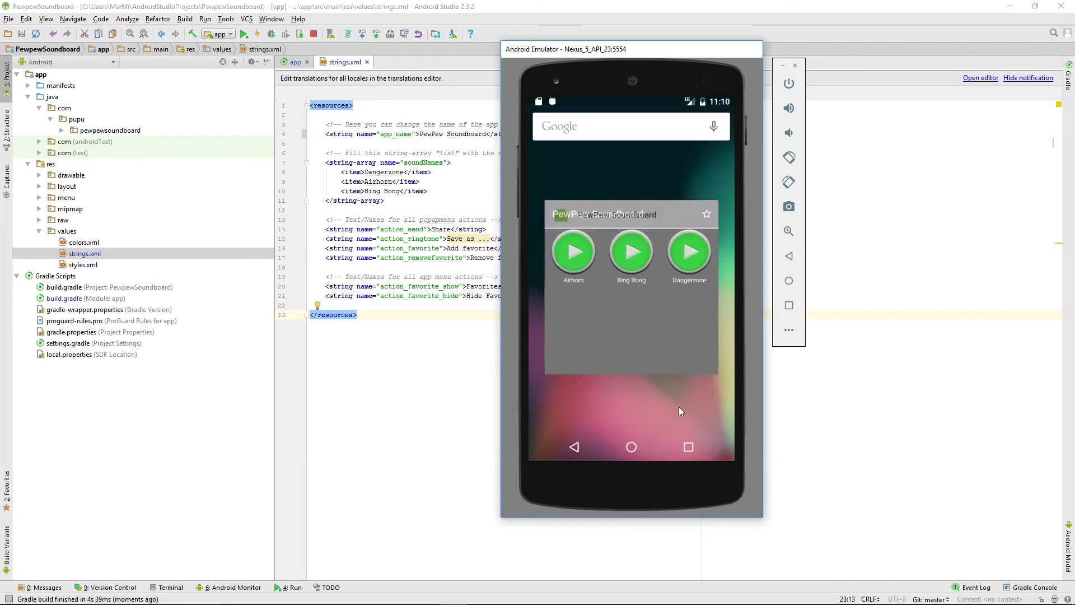
pyautogui.moveTo(614, 298); pyautogui.dragTo(695, 303)
pyautogui.click(632, 411)
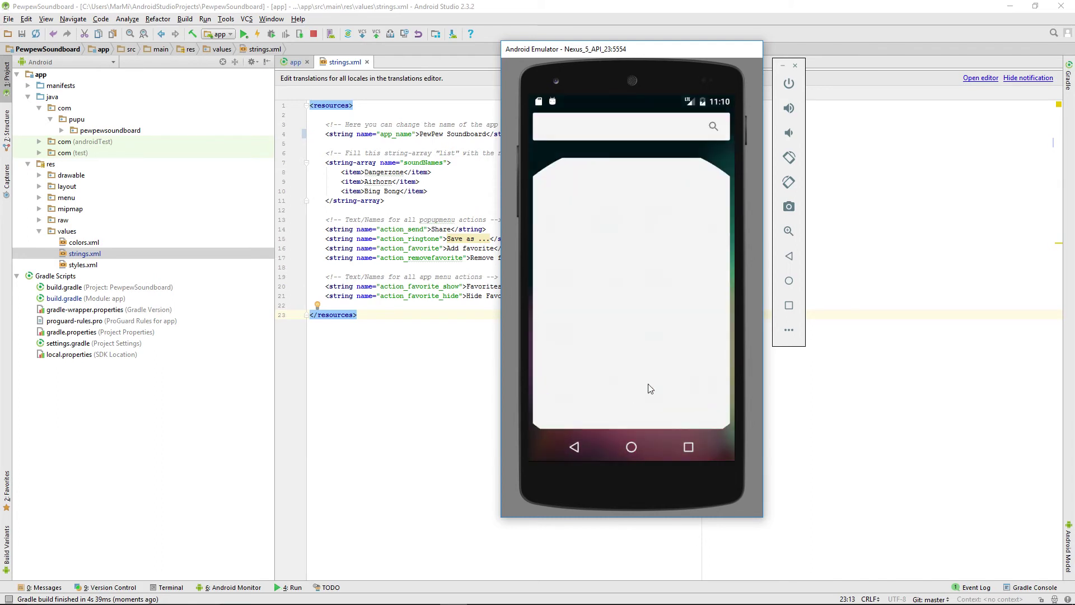
pyautogui.scroll(-5, 671, 279)
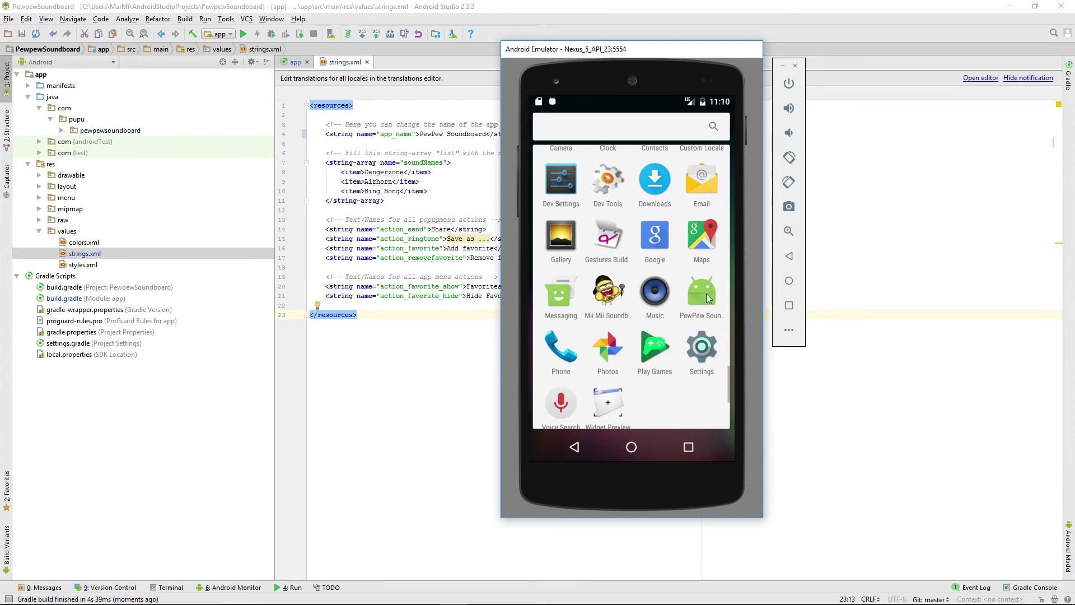
pyautogui.moveTo(706, 297); pyautogui.dragTo(700, 119)
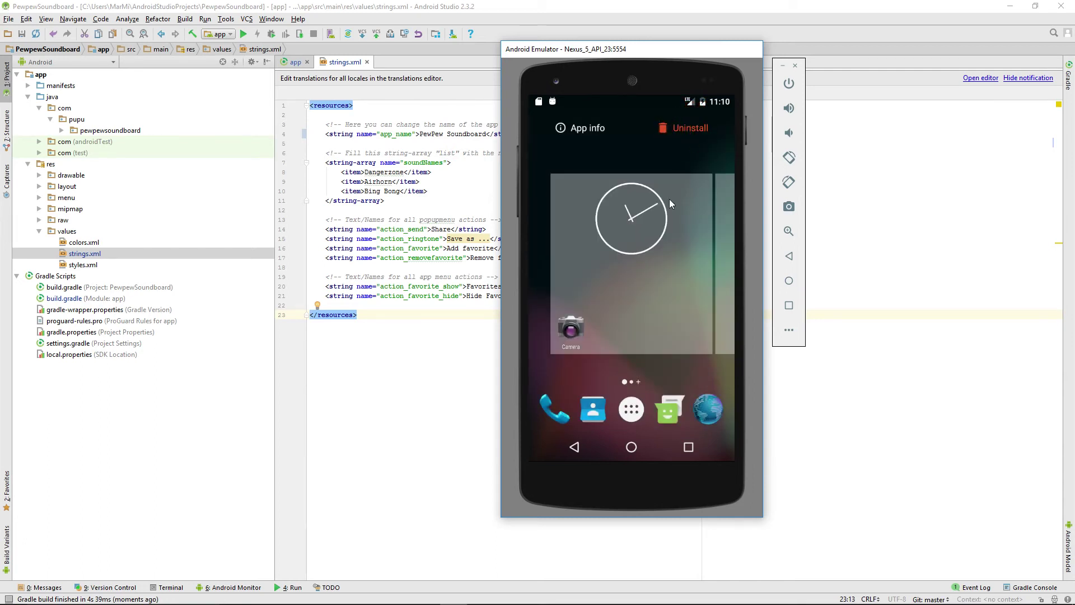
pyautogui.click(694, 295)
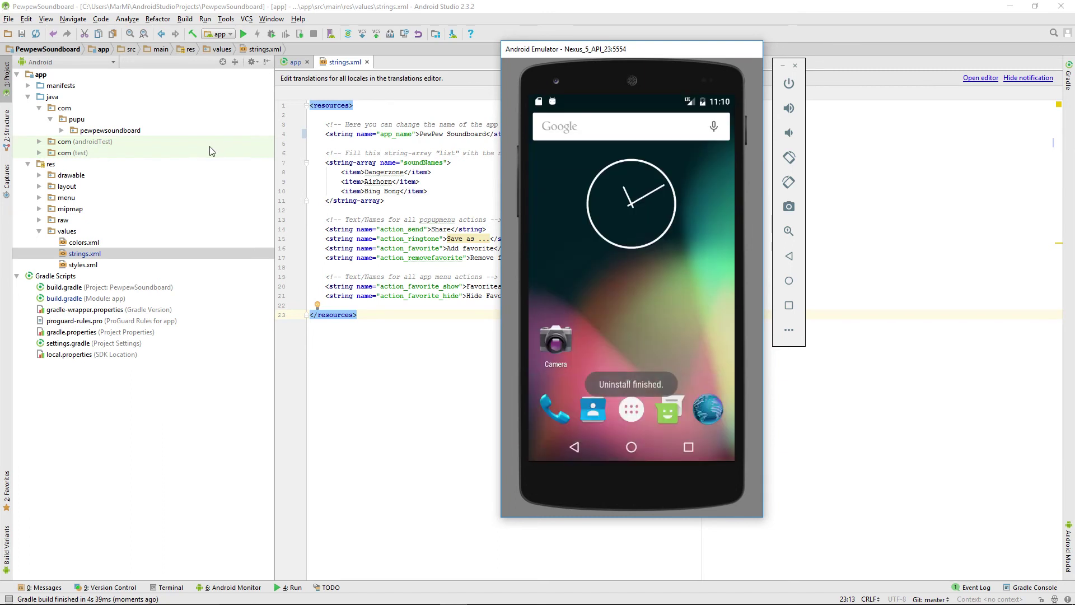